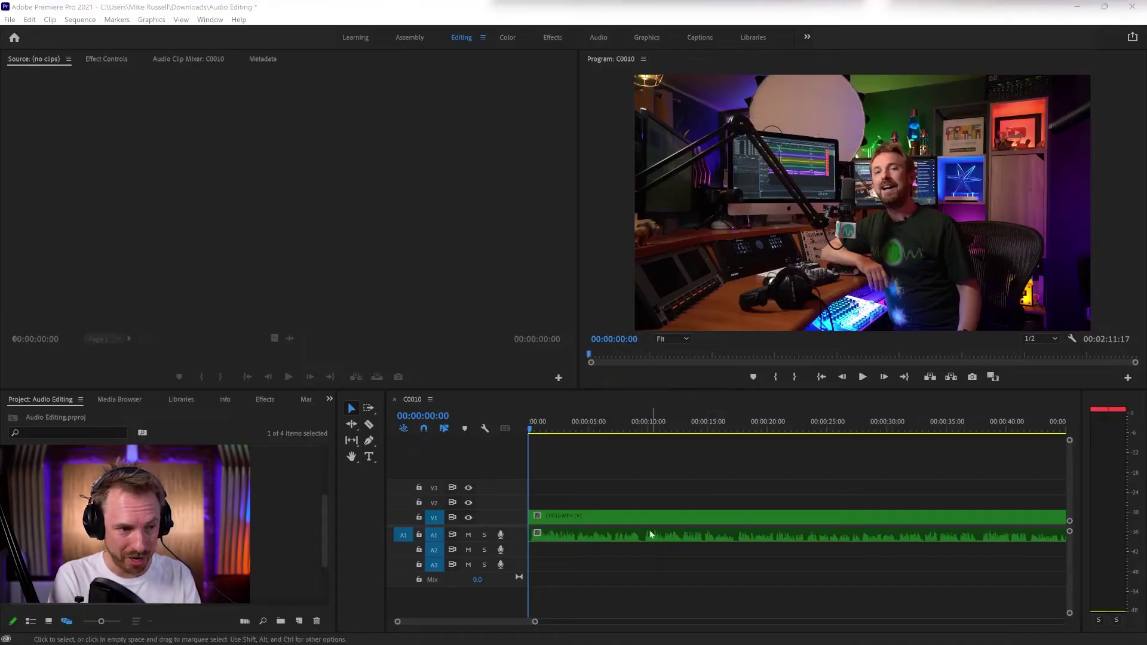
# Step: Enlarge the A1 track, zoom the timeline to the first five seconds, and switch to the Audio workspace
pyautogui.press('space')
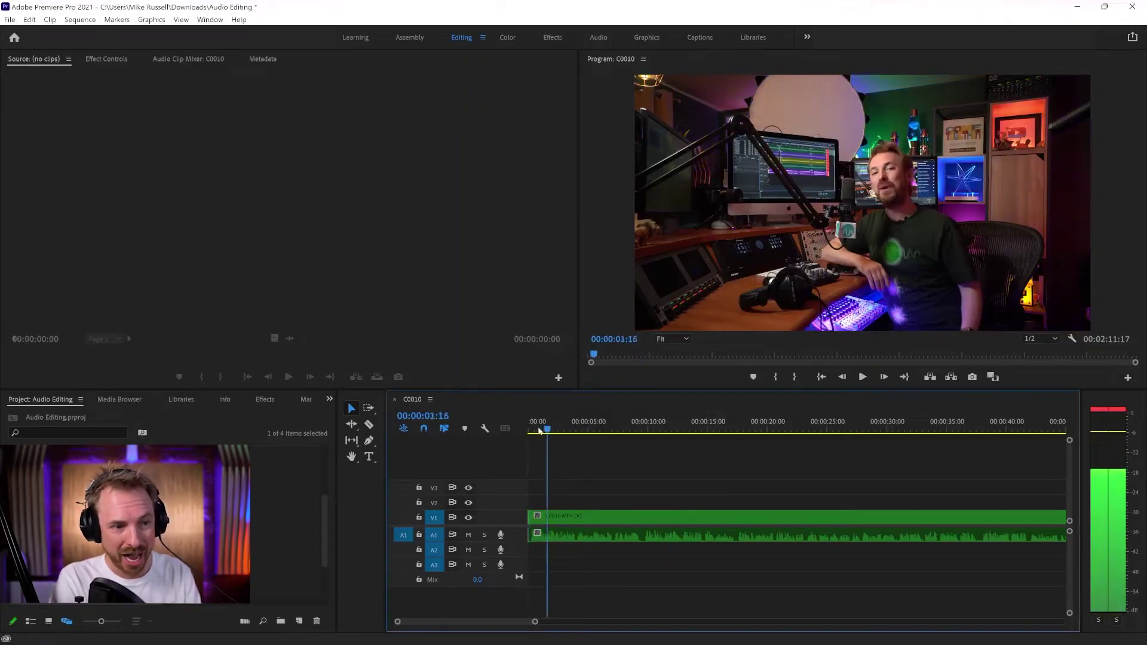
pyautogui.press('space')
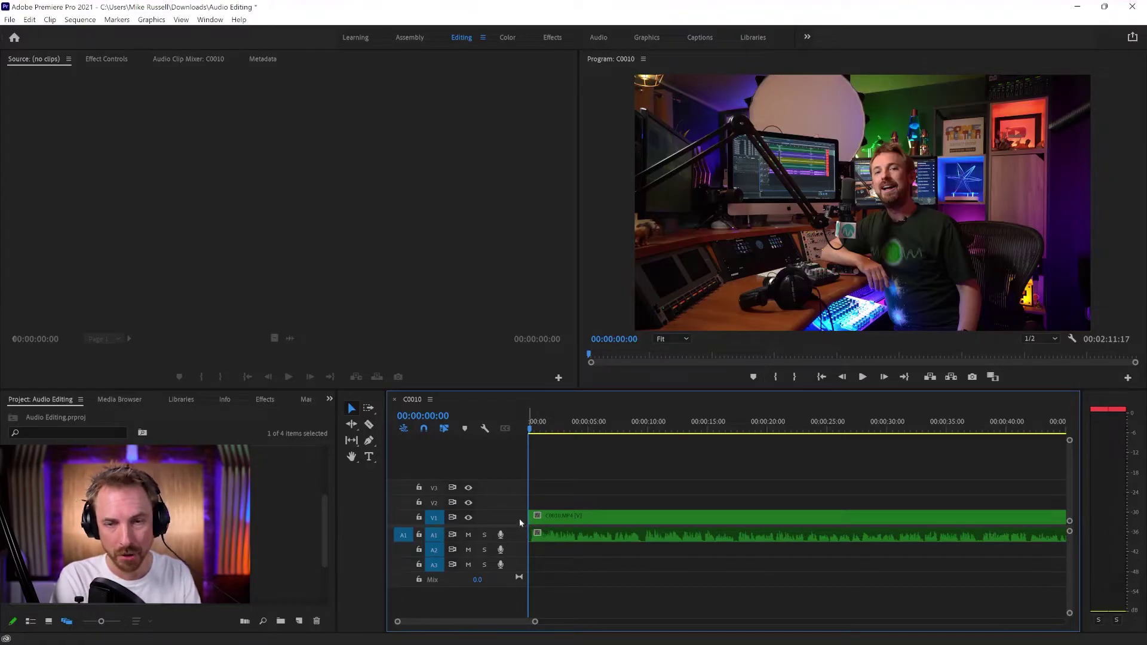
pyautogui.moveTo(520, 541); pyautogui.dragTo(519, 575)
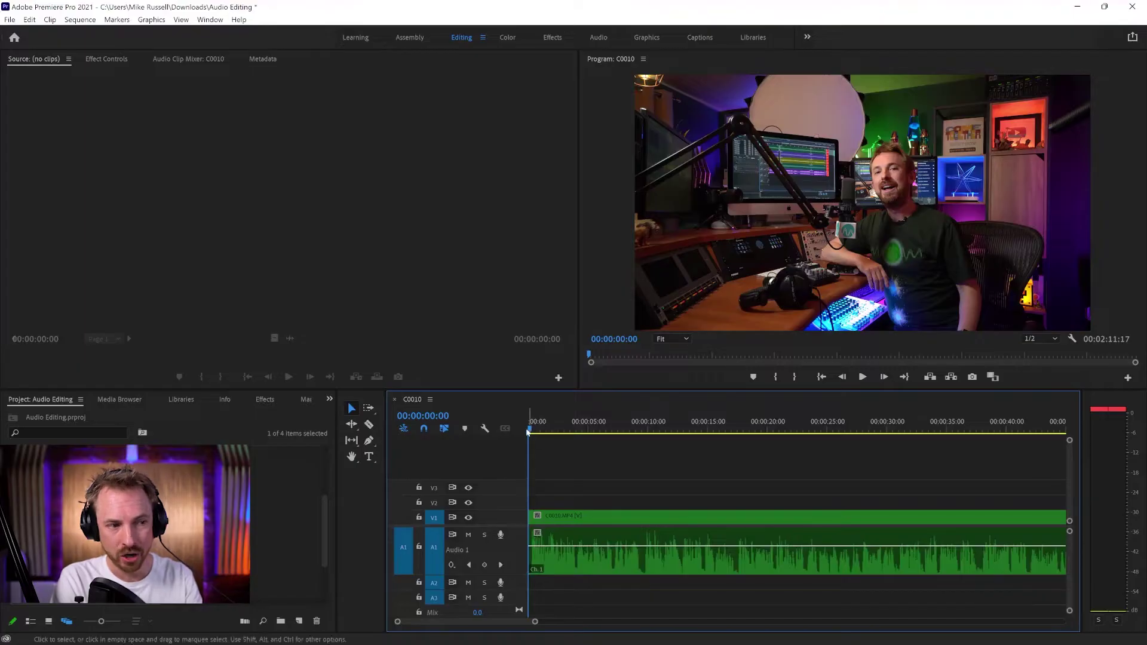
pyautogui.press('=')
pyautogui.press('=')
pyautogui.press('=')
pyautogui.press('=')
pyautogui.press('-')
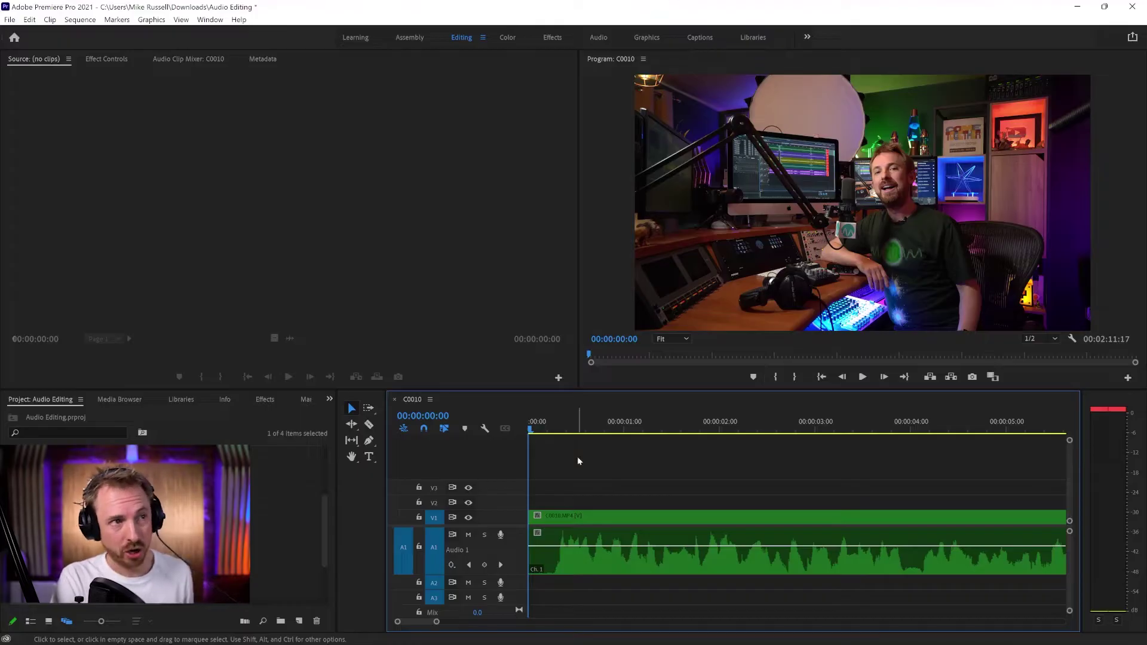
pyautogui.click(595, 39)
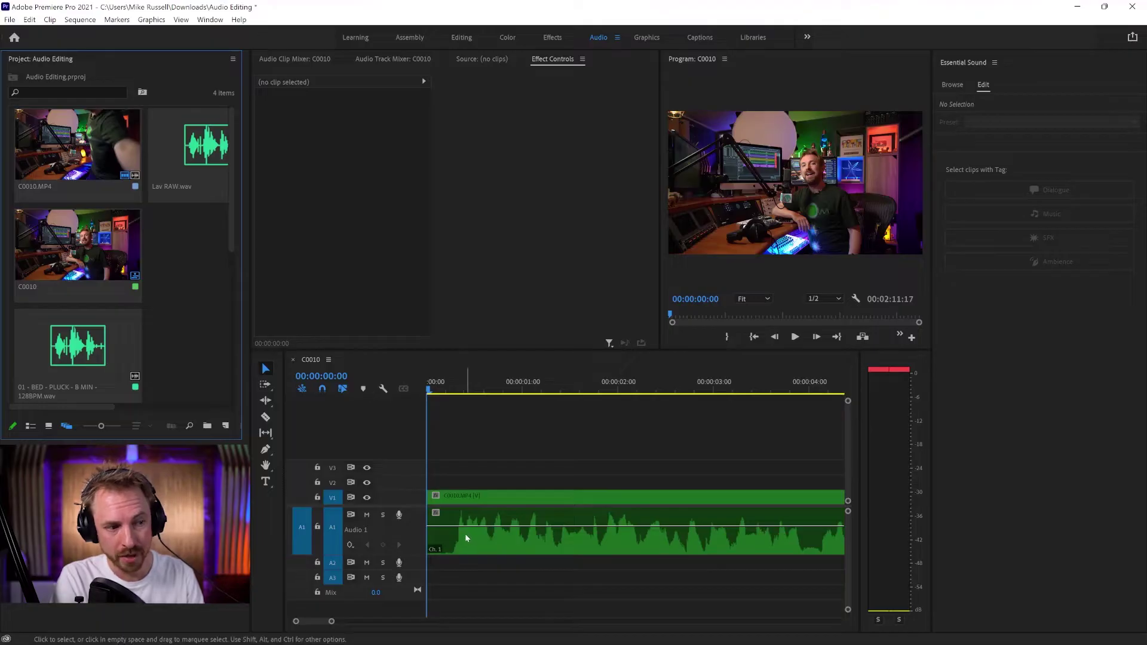
# Step: Preview the sequence opening, then select the Lav RAW.wav clip on A1 to load it in Essential Sound
pyautogui.click(478, 483)
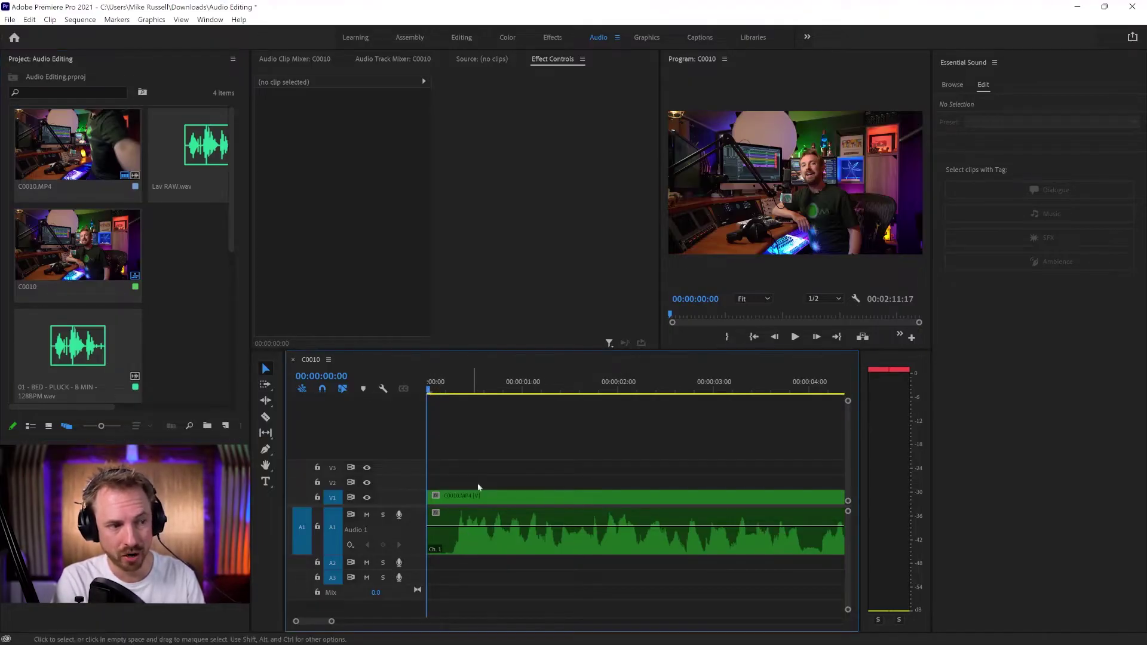
pyautogui.press('space')
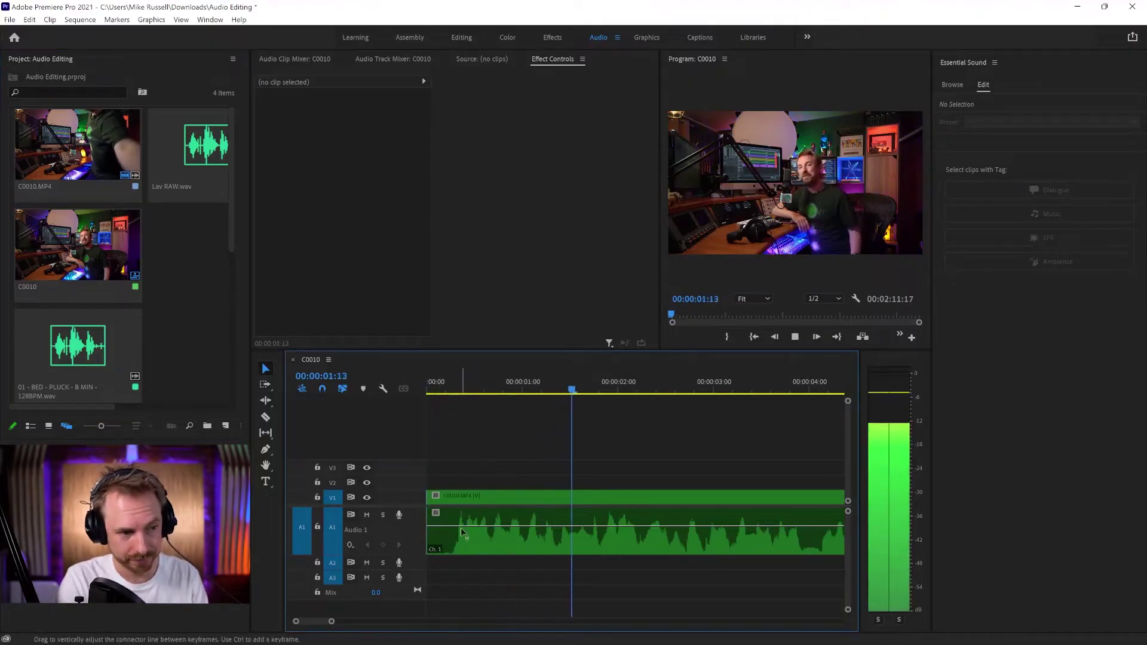
pyautogui.press('space')
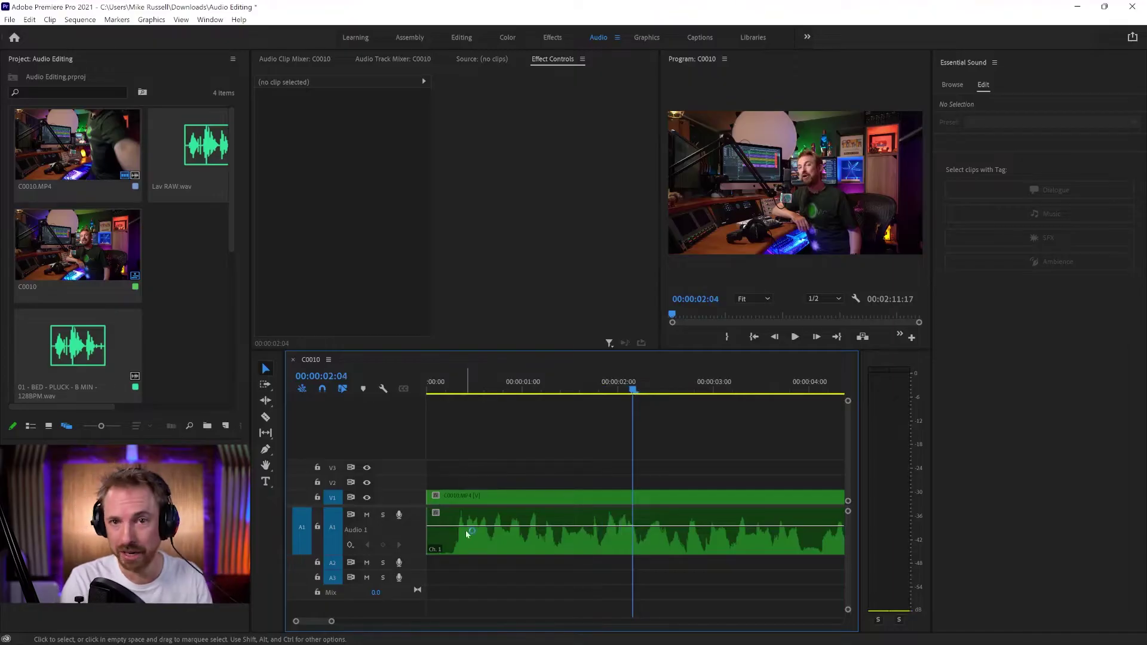
pyautogui.click(457, 547)
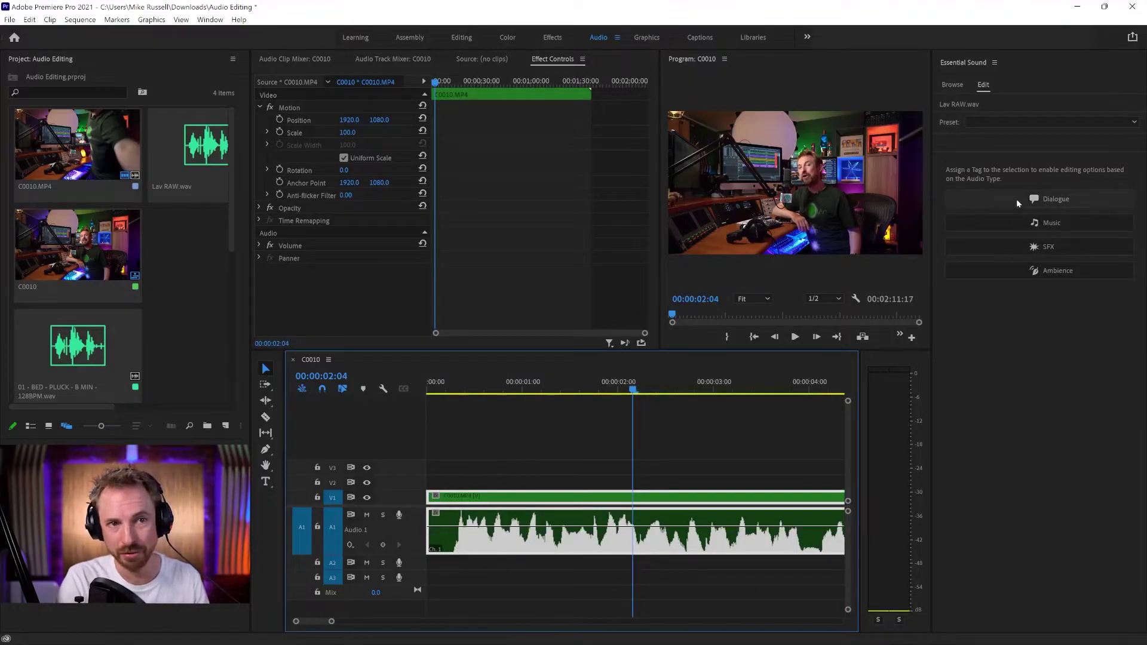
# Step: Tag the voice clip as Dialogue and enable Dynamics at 5.3
pyautogui.click(1016, 199)
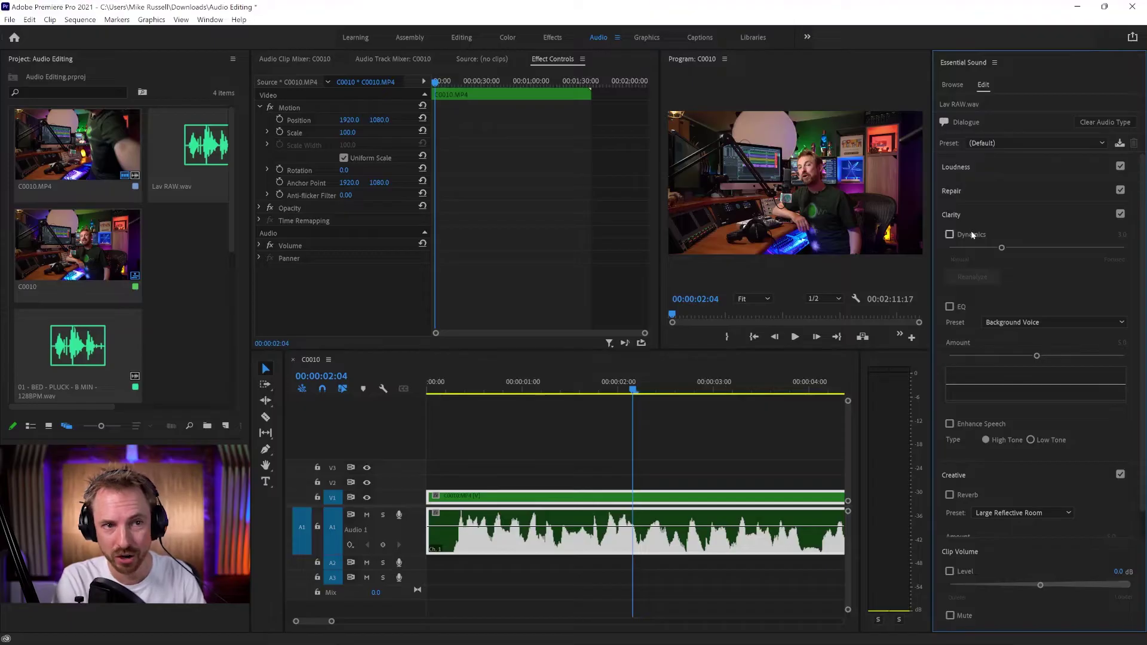
pyautogui.click(442, 391)
pyautogui.click(998, 249)
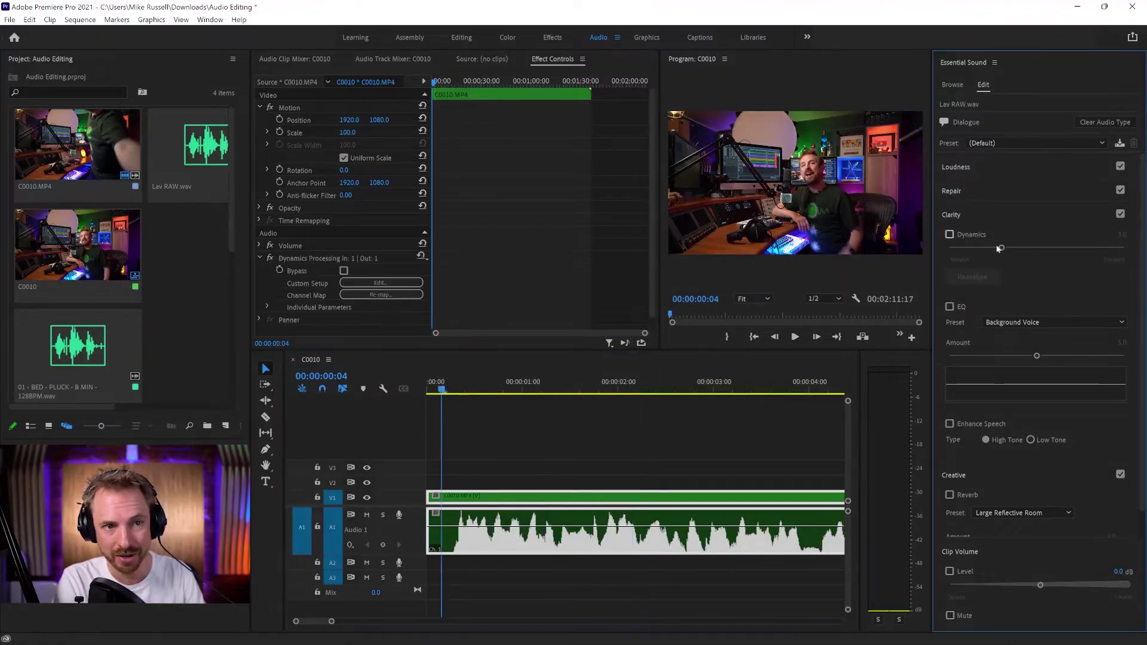
pyautogui.press('space')
pyautogui.moveTo(1008, 245); pyautogui.dragTo(1041, 247)
pyautogui.press('space')
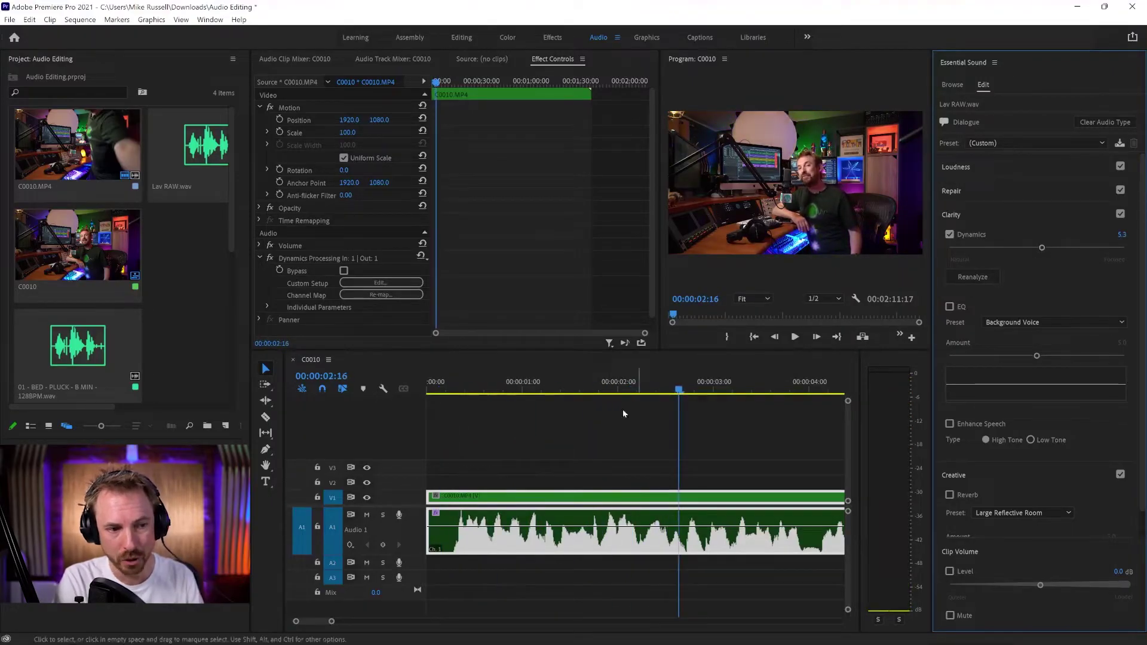
pyautogui.click(442, 390)
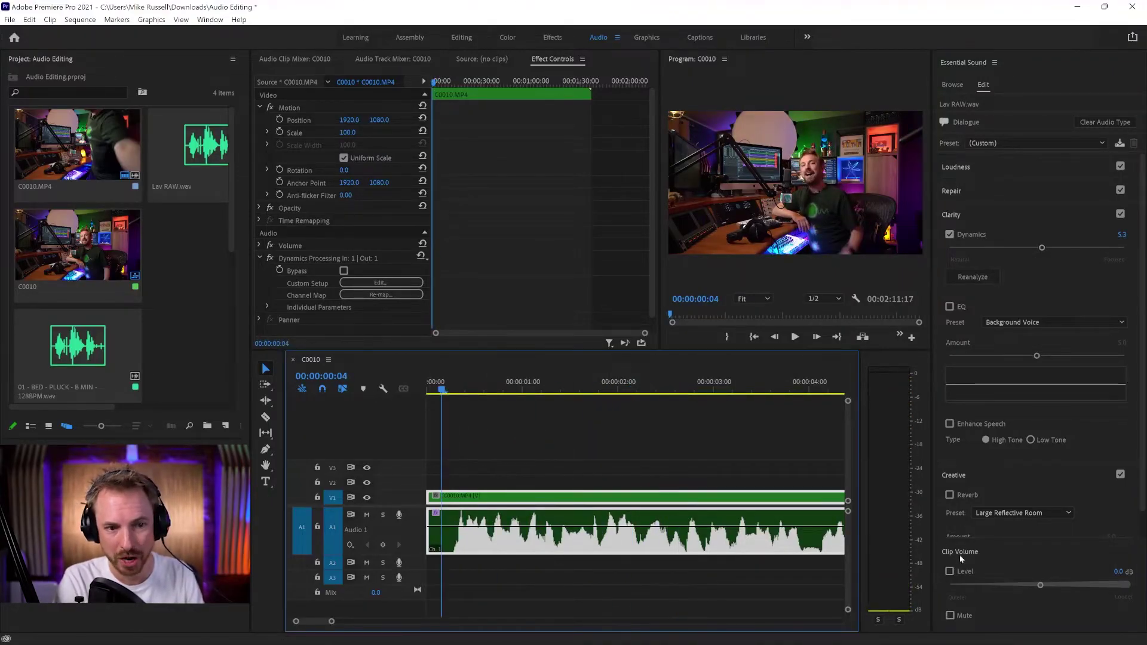
# Step: Enable EQ with the Podcast Voice preset at an amount of 7.2
pyautogui.click(951, 307)
pyautogui.click(1007, 323)
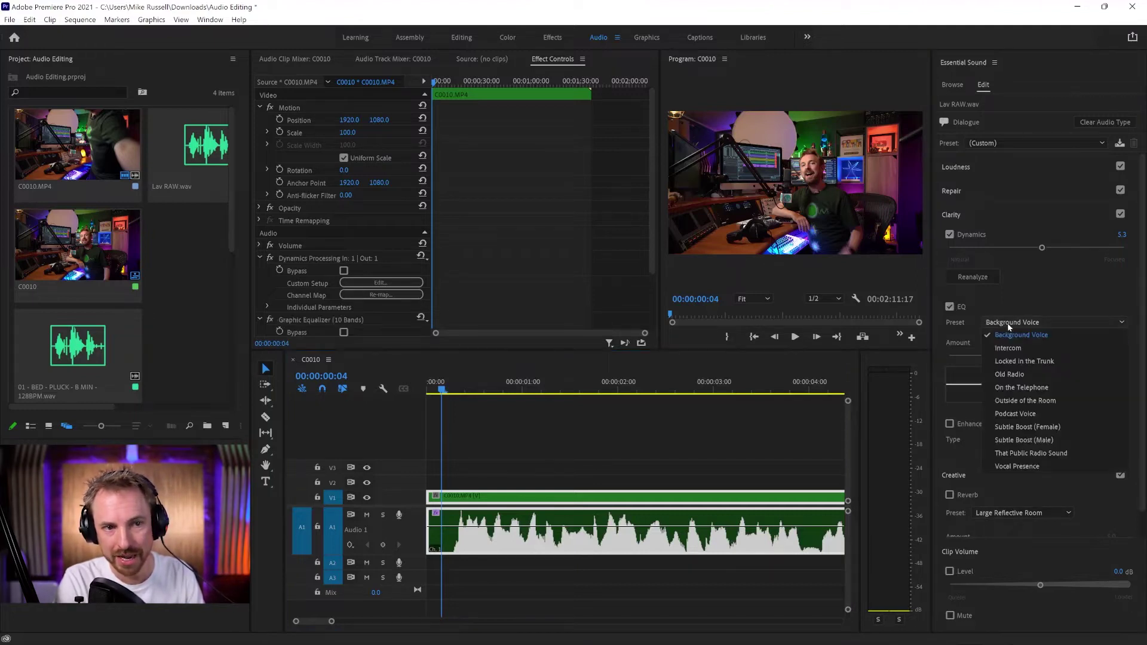
pyautogui.click(1023, 413)
pyautogui.press('space')
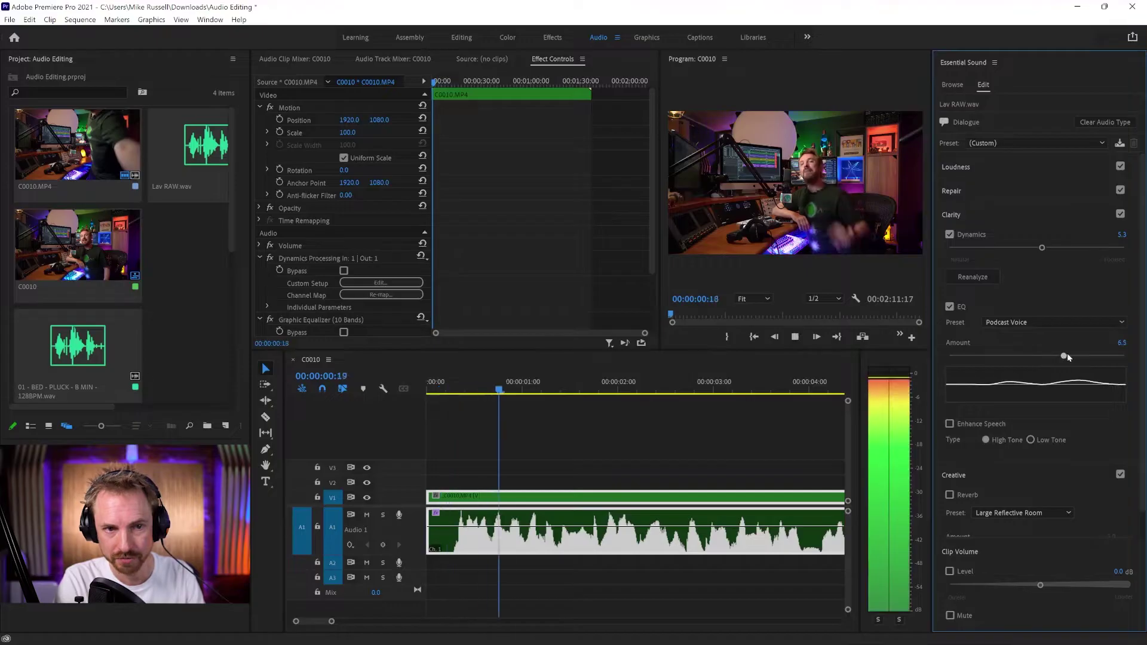
pyautogui.moveTo(1065, 356); pyautogui.dragTo(1075, 356)
pyautogui.press('space')
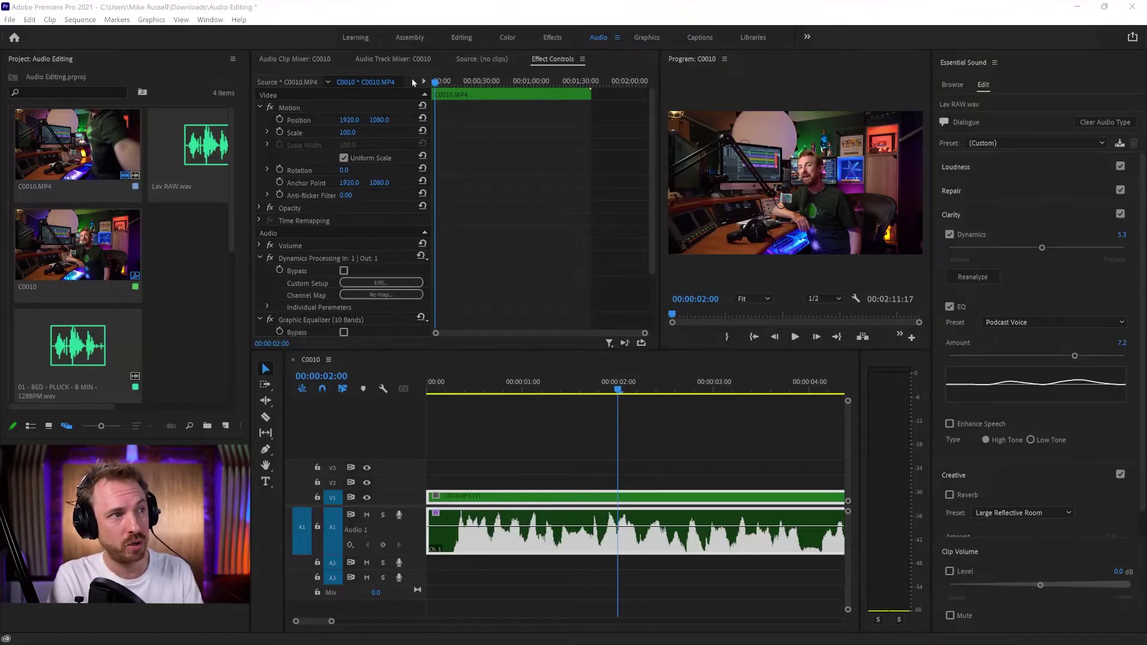
pyautogui.click(336, 61)
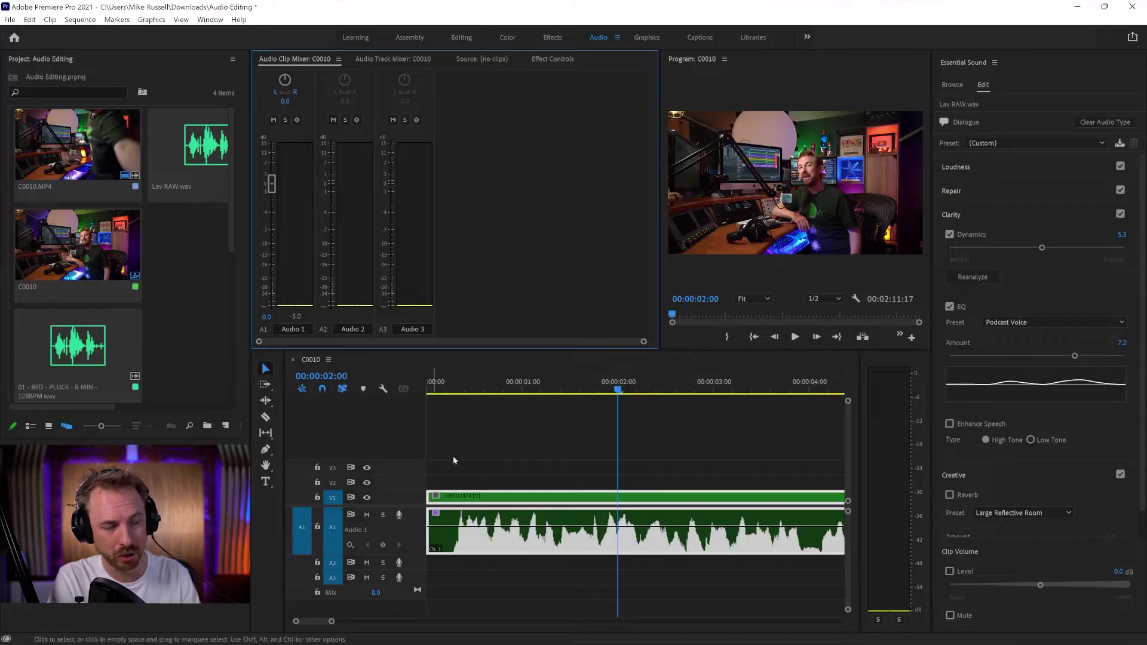
# Step: Rename track A1 to 'Voice' and place 01 - BED - PLUCK - B MIN - 128BPM.wav on A2
pyautogui.click(454, 425)
pyautogui.press('Home')
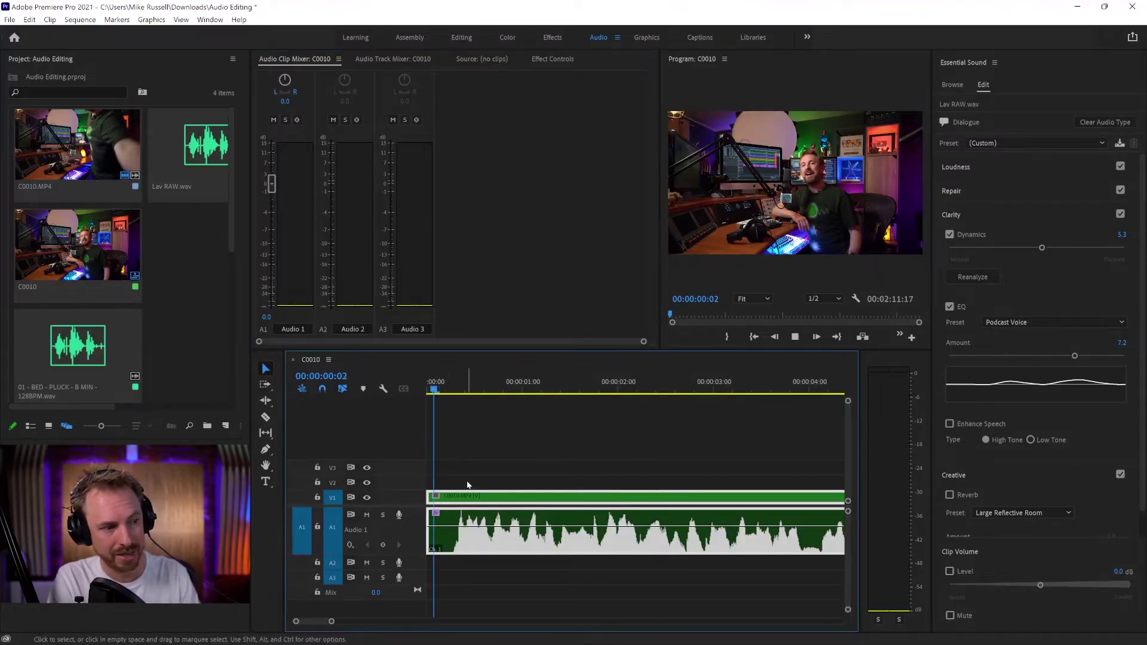
pyautogui.press('space')
pyautogui.press('space')
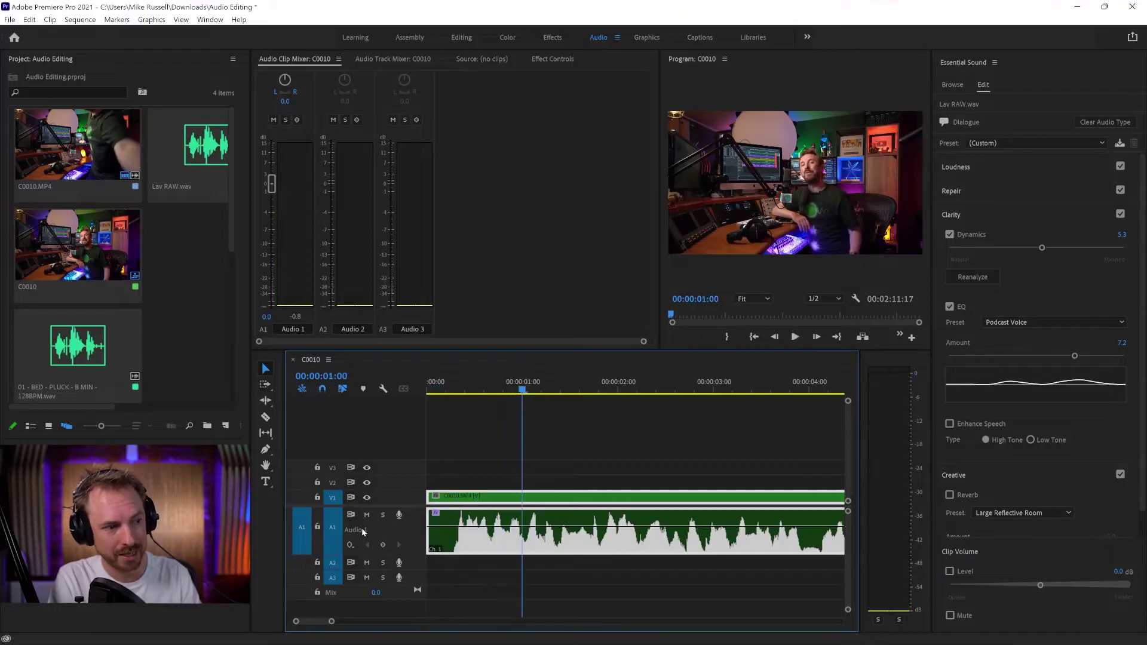
pyautogui.doubleClick(293, 329)
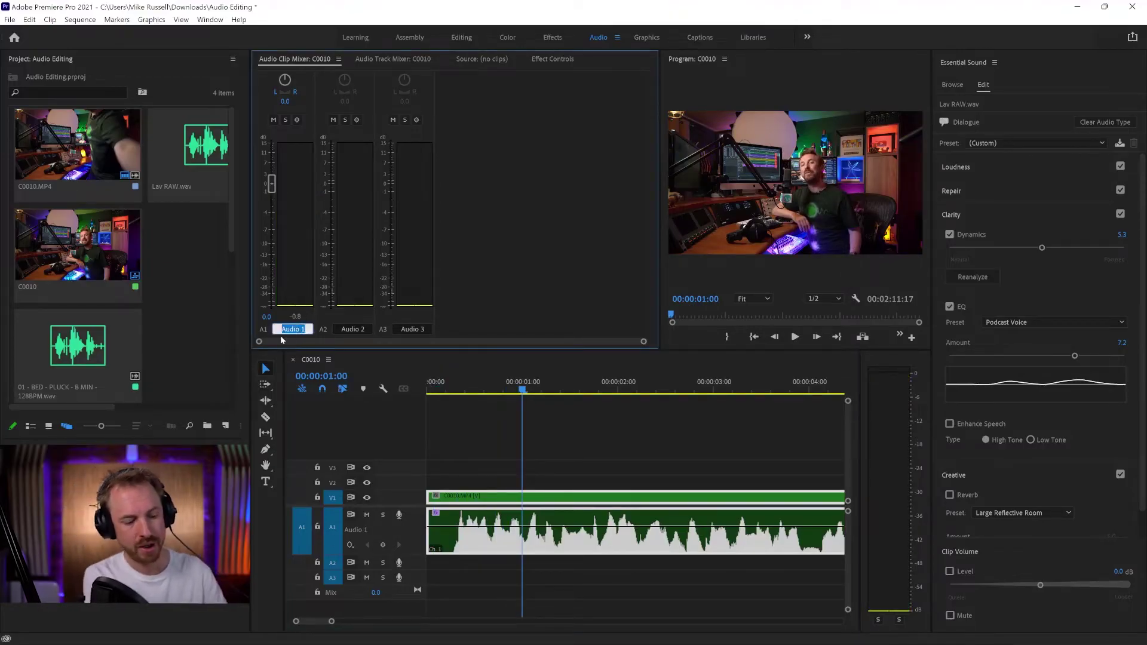
pyautogui.write('Voice')
pyautogui.press('Return')
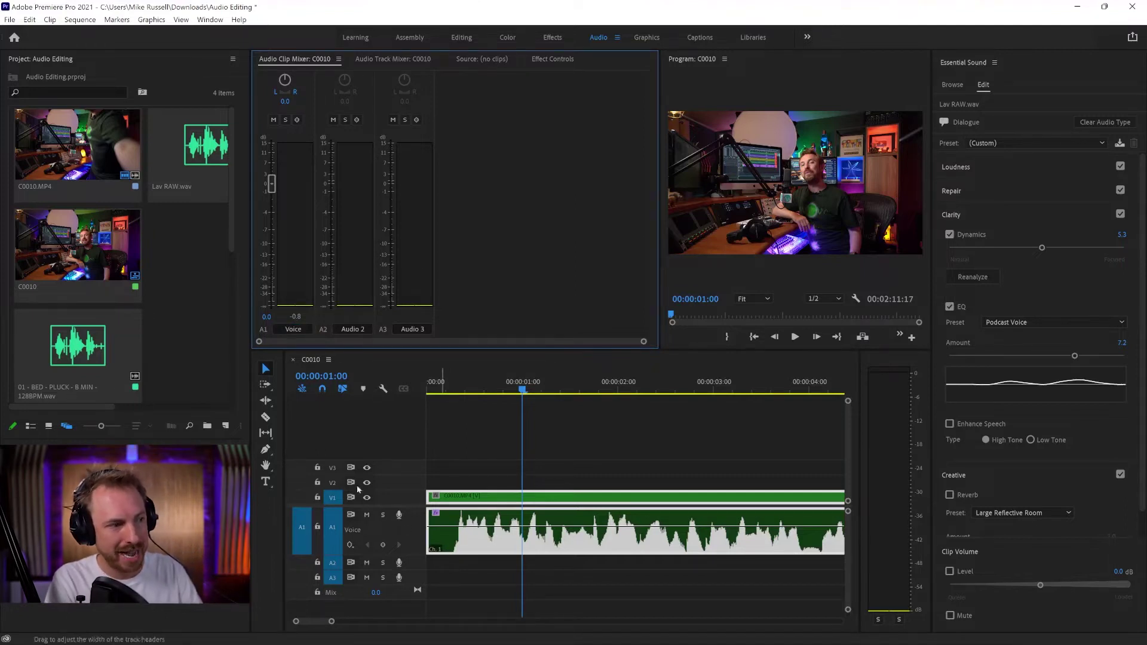
pyautogui.moveTo(78, 353); pyautogui.dragTo(451, 565)
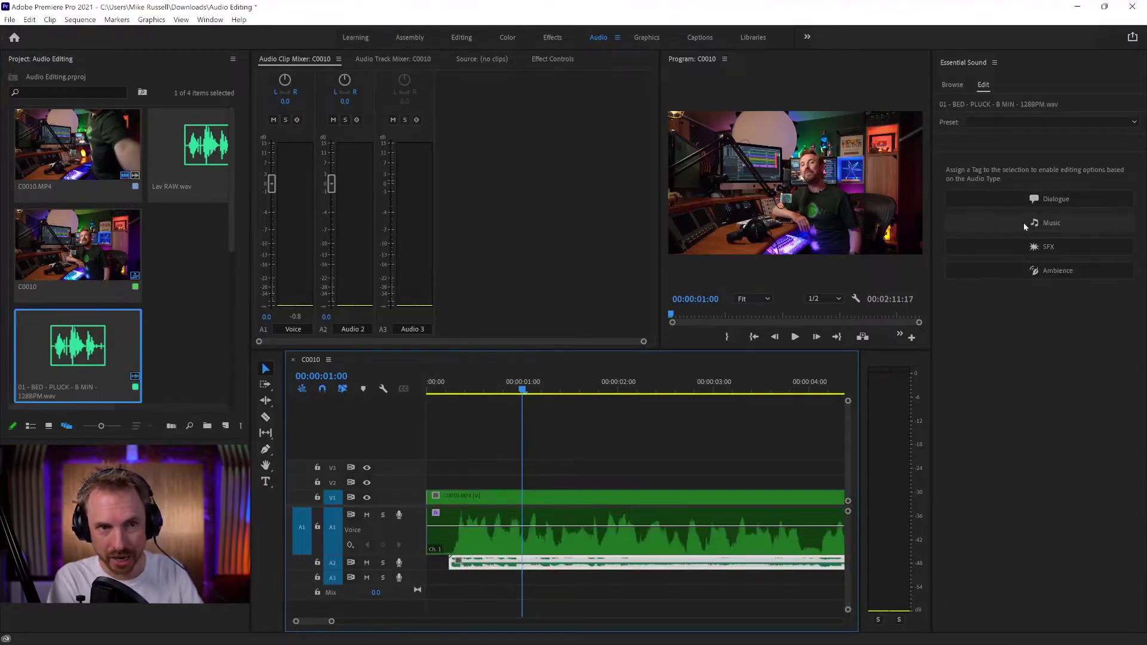
# Step: Tag the new music clip as Music and preview voice and music together
pyautogui.click(1023, 222)
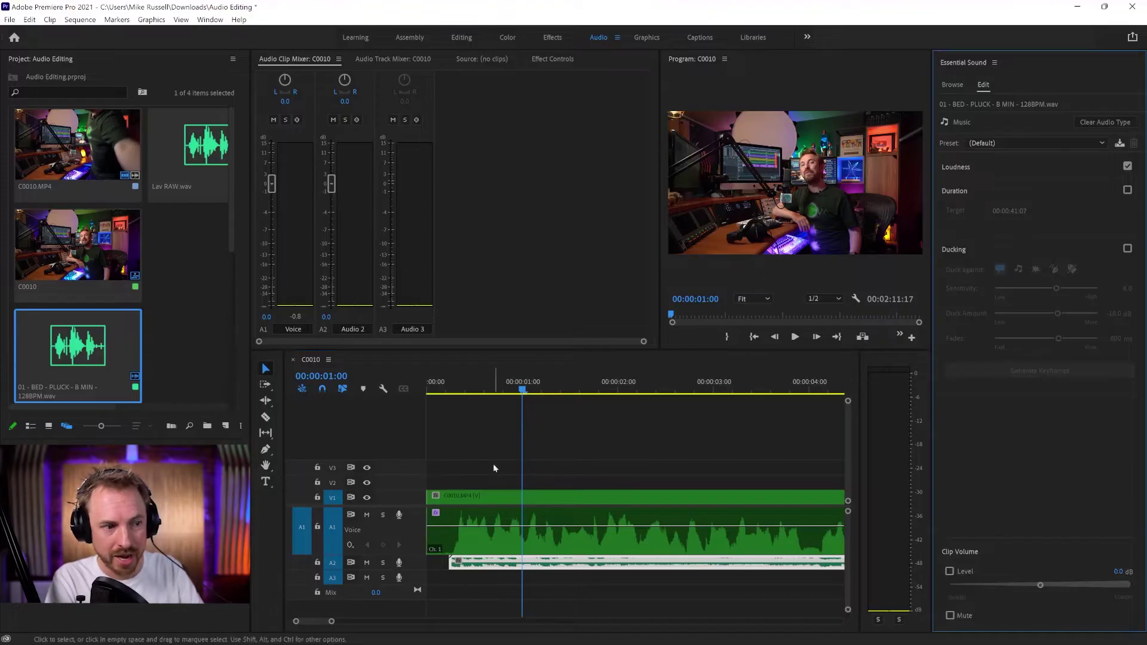
pyautogui.click(445, 391)
pyautogui.press('space')
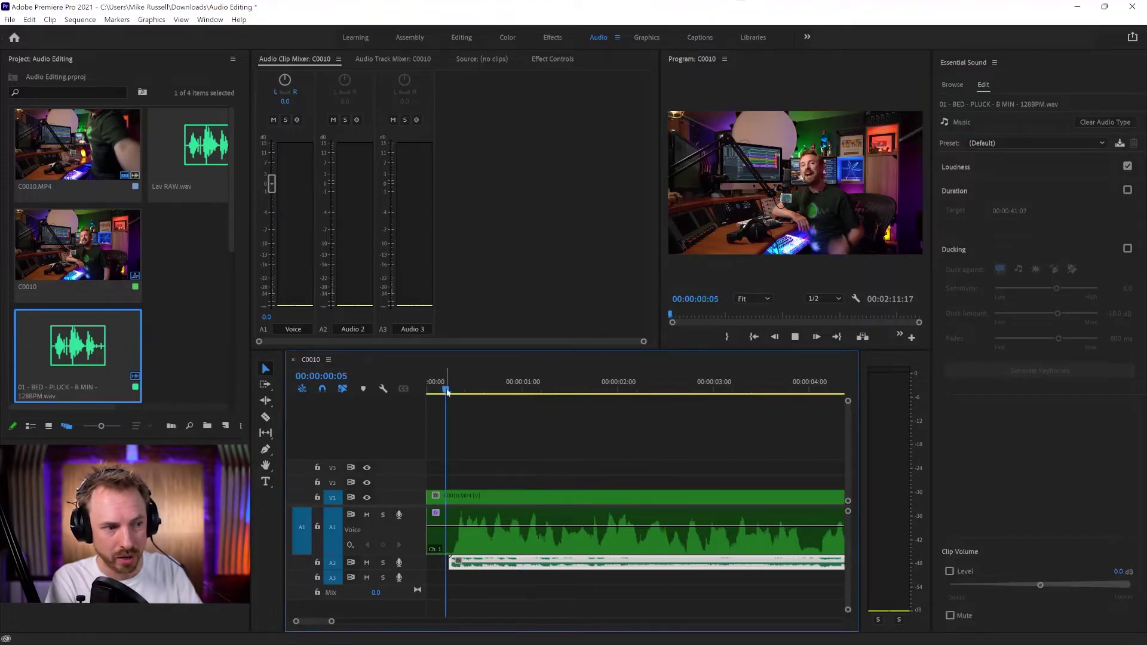
pyautogui.press('space')
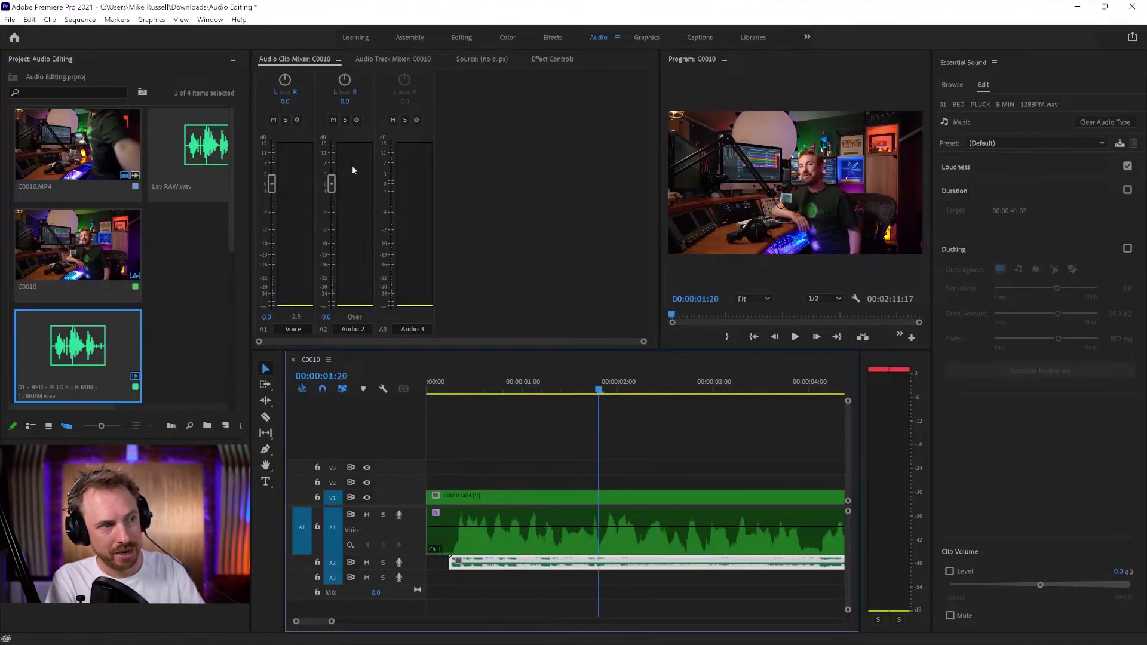
# Step: Rename track A2 to 'Music' and select the Lav RAW.wav voice clip
pyautogui.click(364, 329)
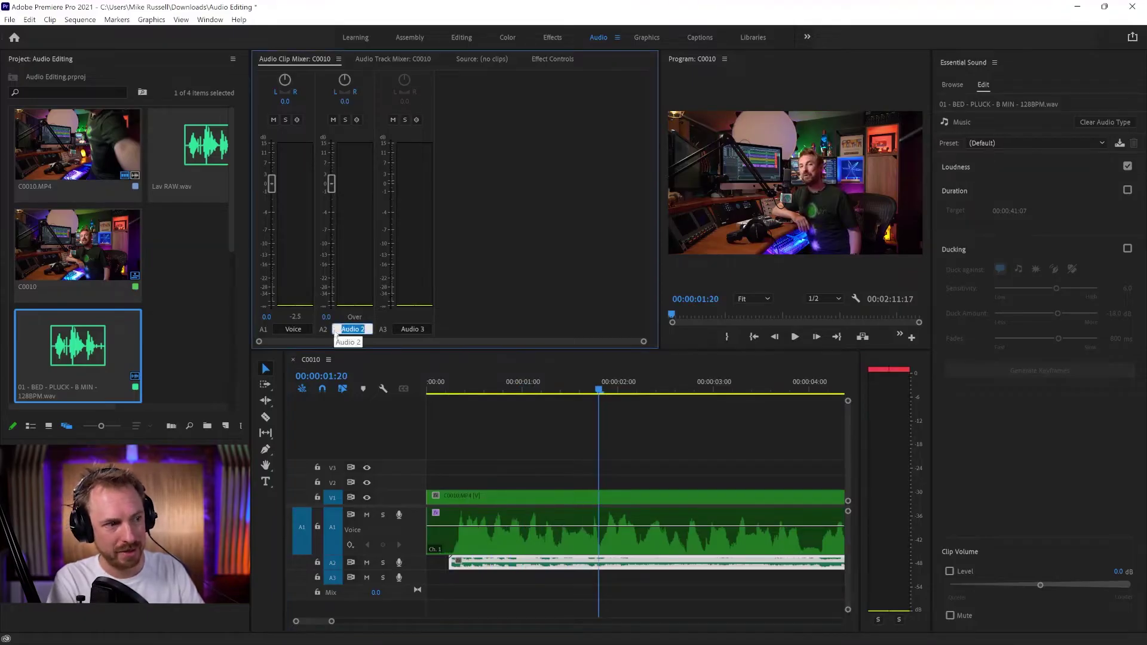
pyautogui.write('Musi')
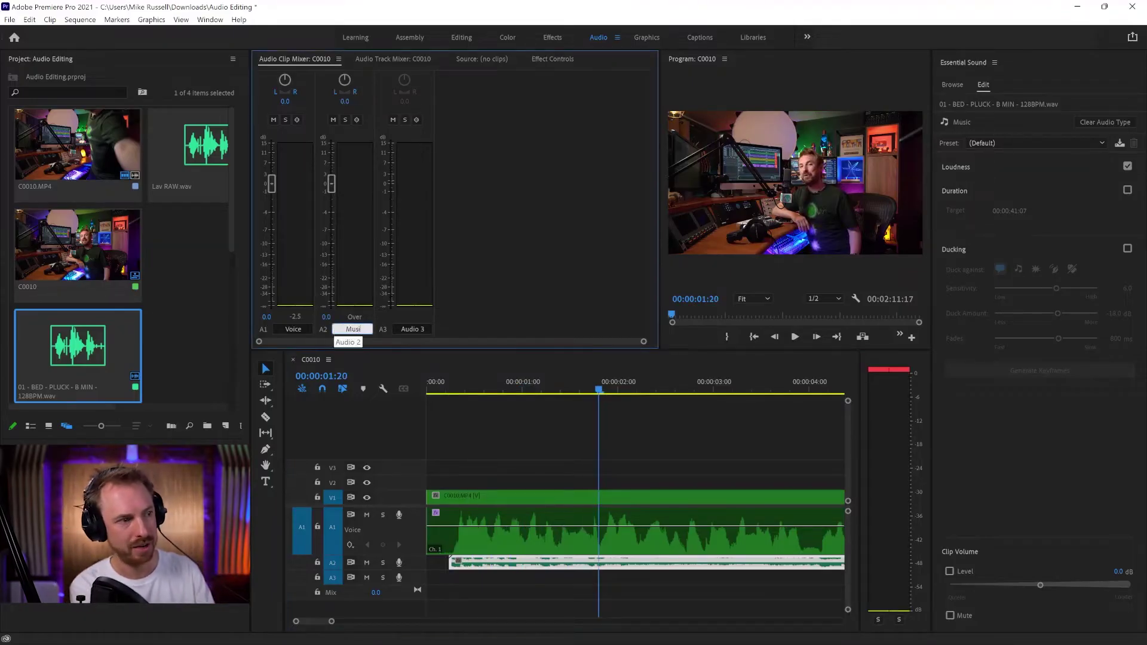
pyautogui.write('c')
pyautogui.press('Return')
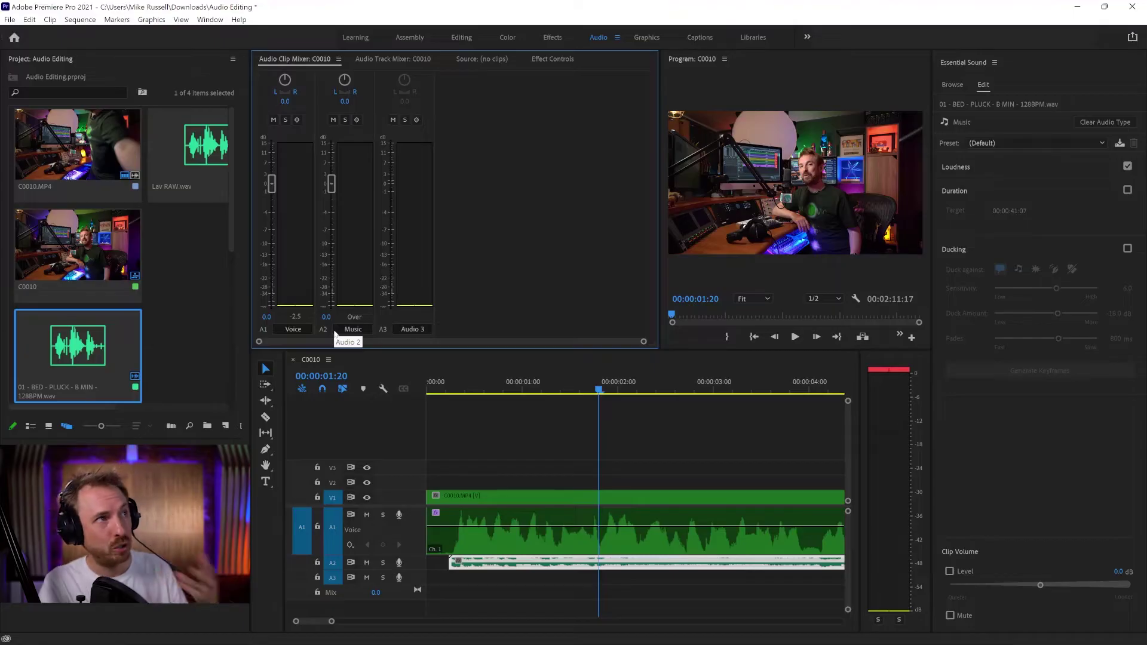
pyautogui.click(488, 536)
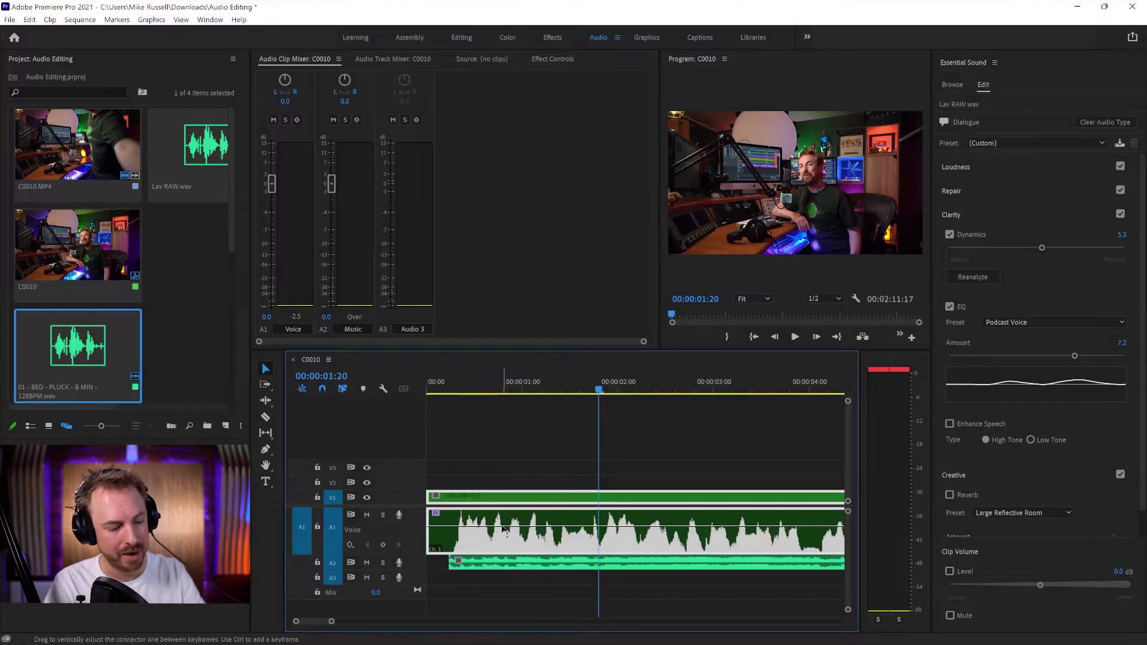
# Step: Normalize the Lav RAW.wav clip's maximum peak to 0 dB
pyautogui.press('g')
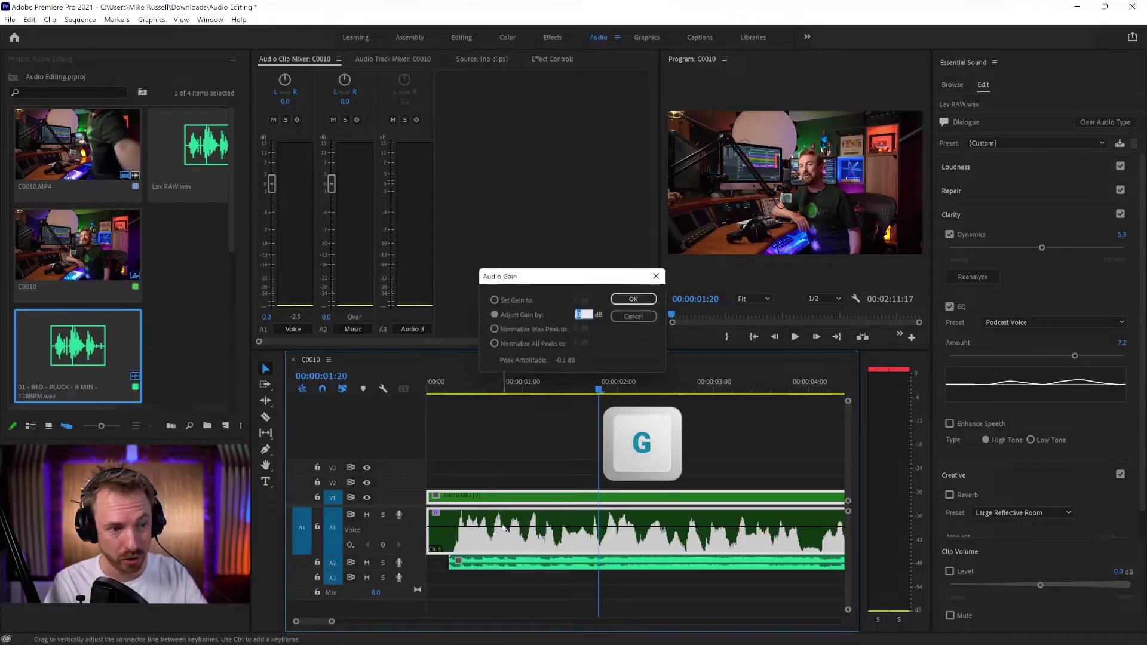
pyautogui.click(519, 331)
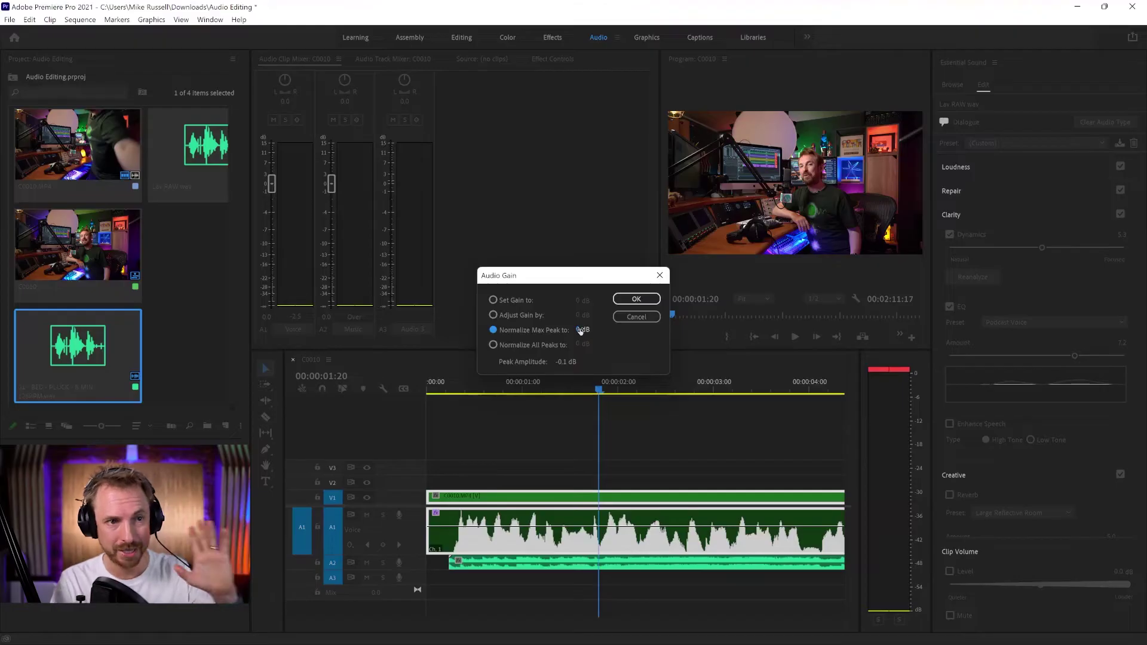
pyautogui.click(634, 300)
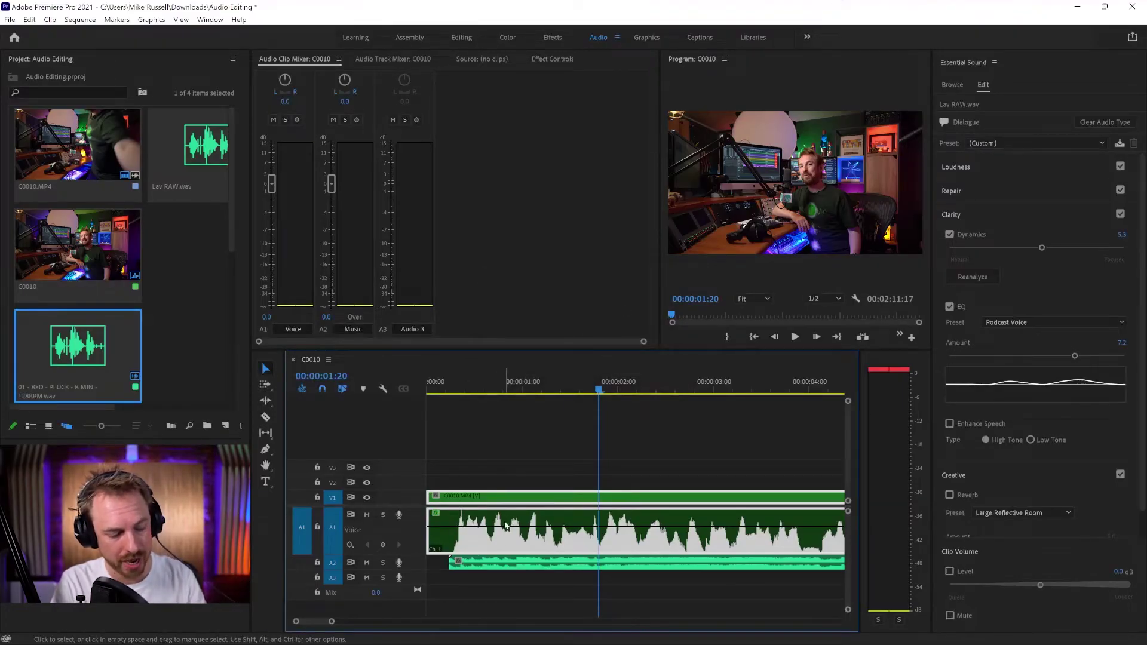
# Step: Lower the voice gain by 6 dB, then normalize its peak to 0 dB again
pyautogui.press('g')
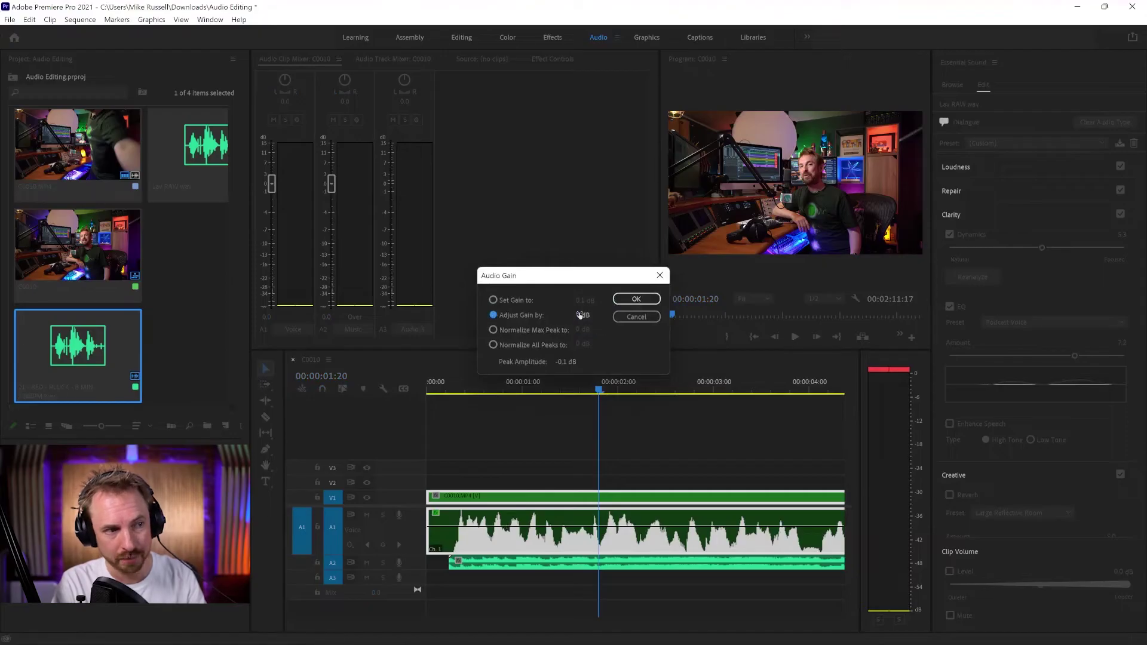
pyautogui.write('-6')
pyautogui.press('Return')
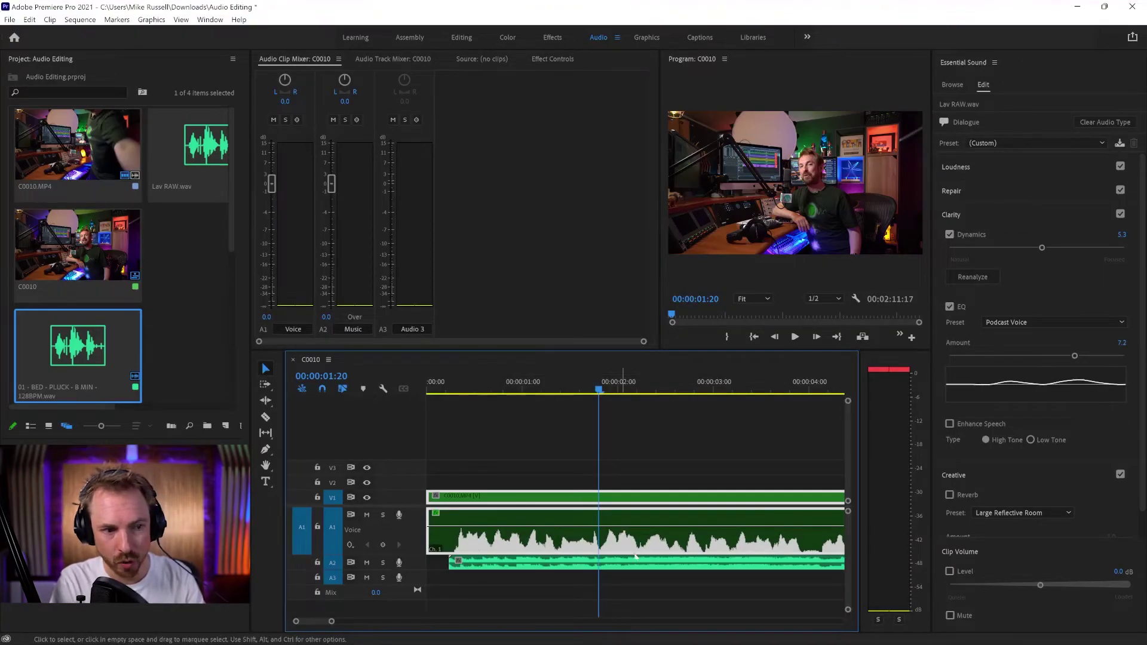
pyautogui.press('g')
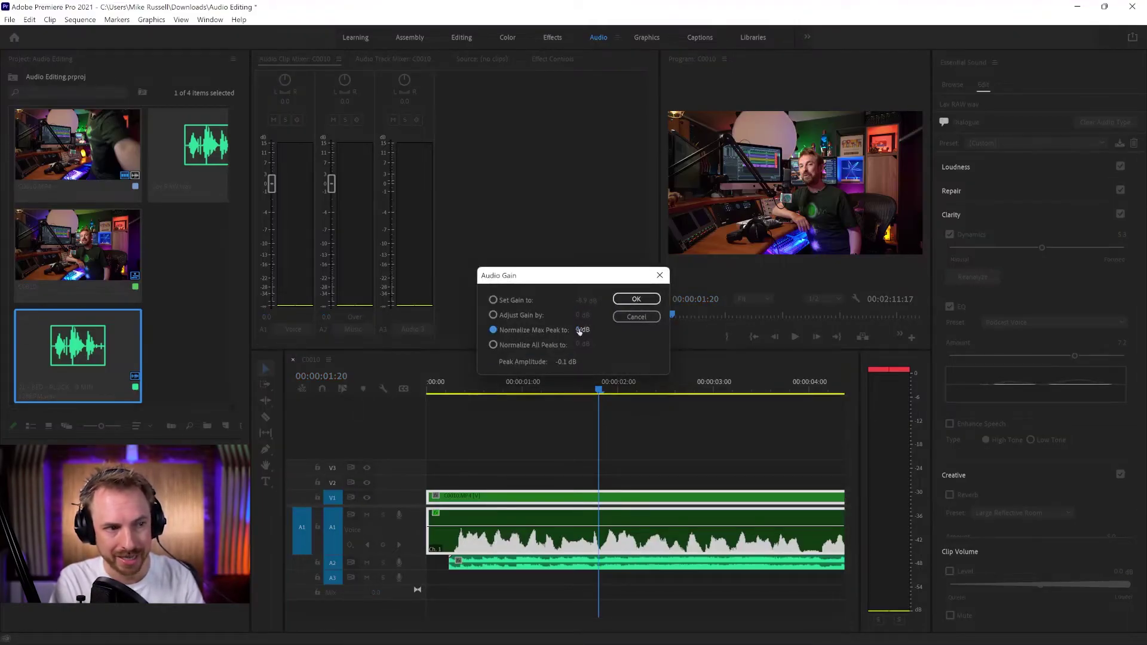
pyautogui.click(636, 299)
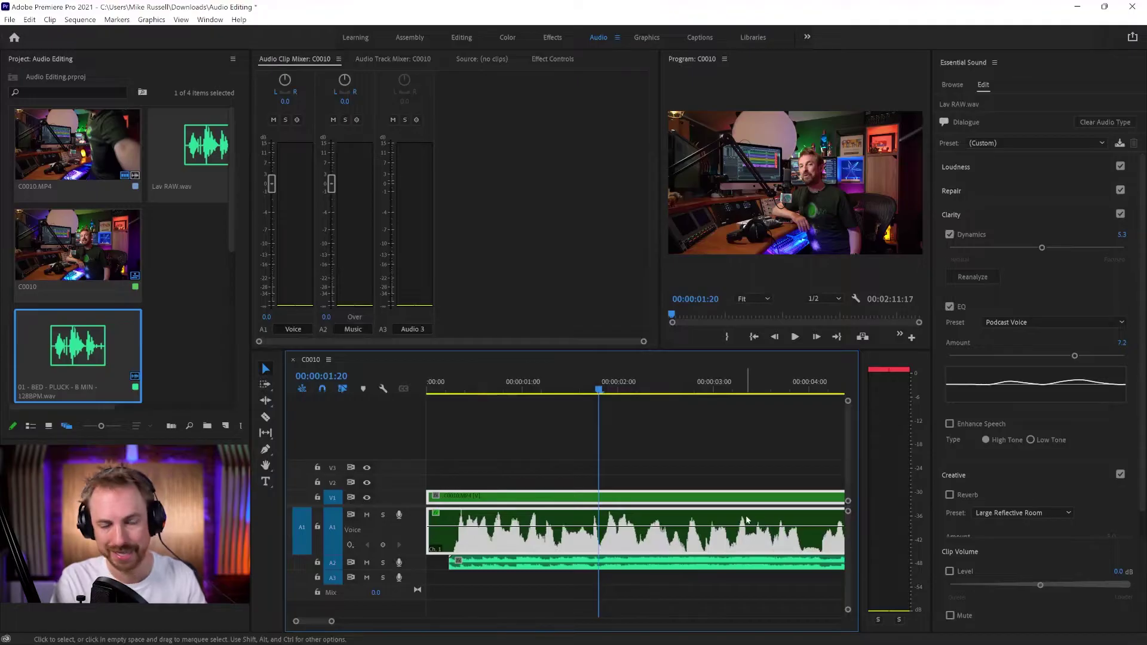
# Step: Lower the BED - PLUCK music clip's gain by 9 dB and play from the sequence start
pyautogui.click(584, 565)
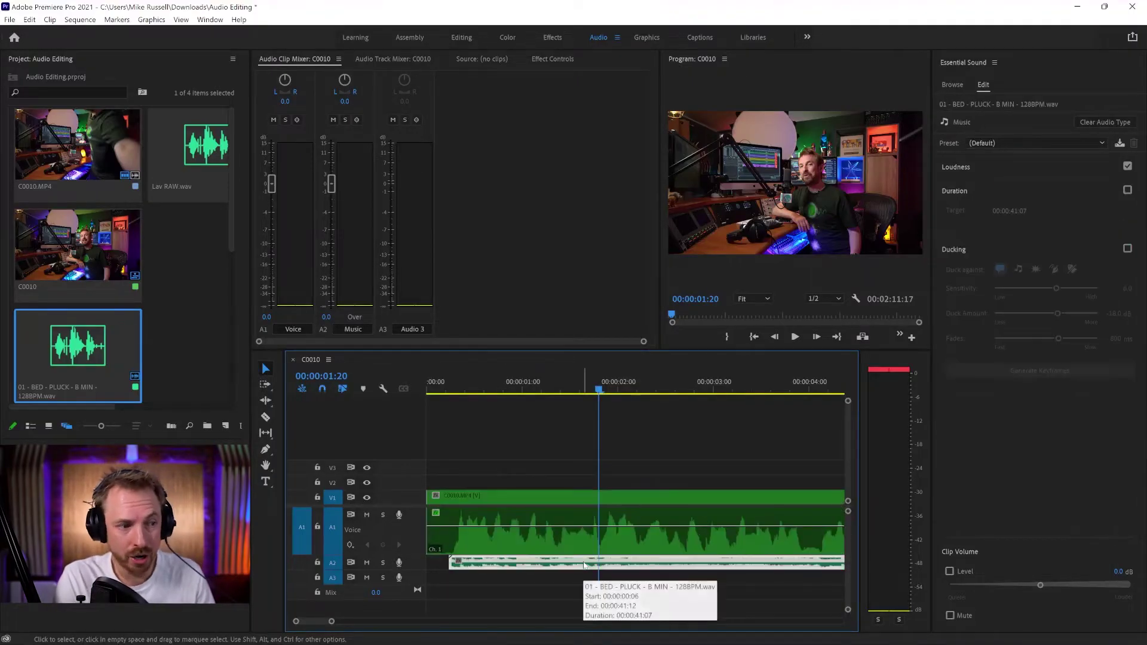
pyautogui.press('g')
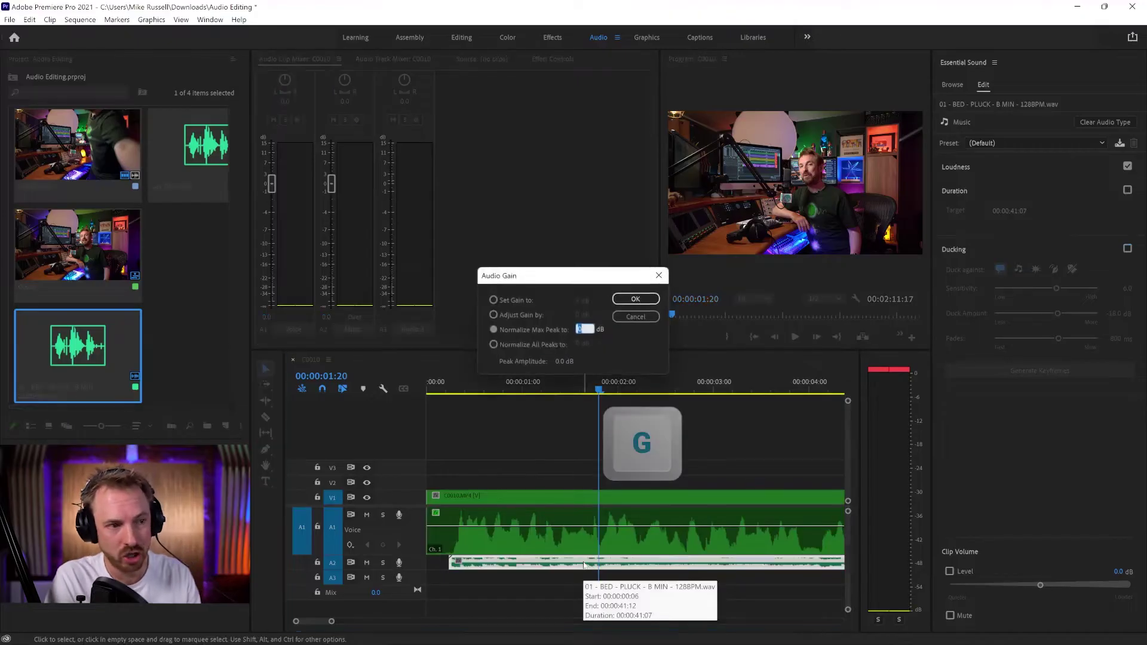
pyautogui.click(577, 315)
pyautogui.write('-9')
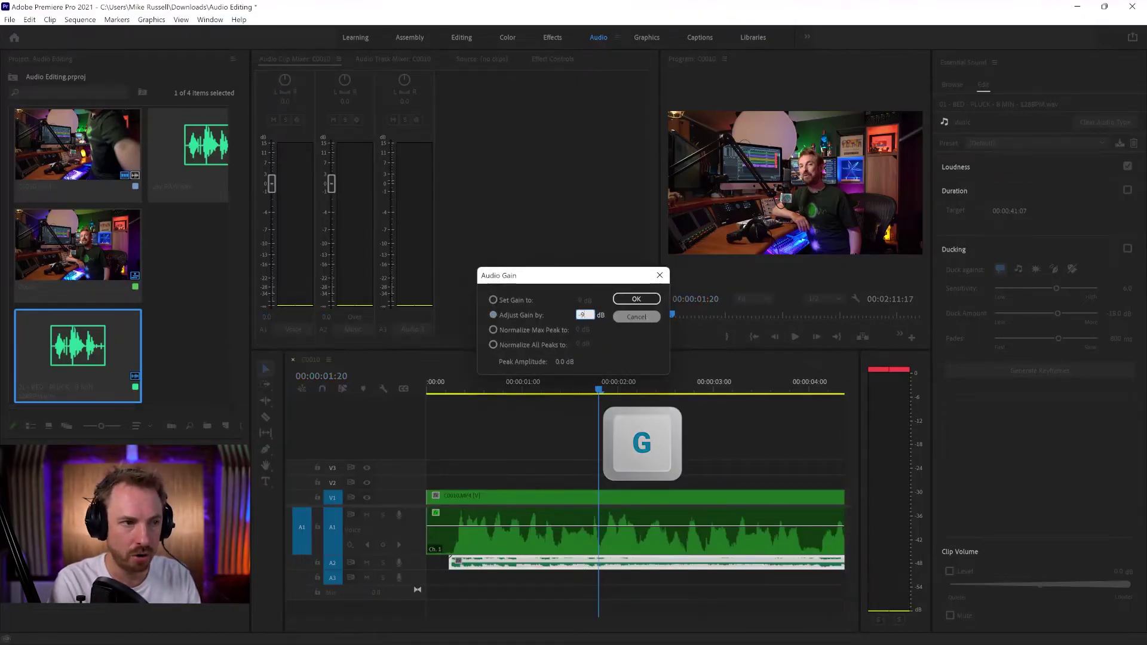
pyautogui.click(636, 299)
pyautogui.click(441, 394)
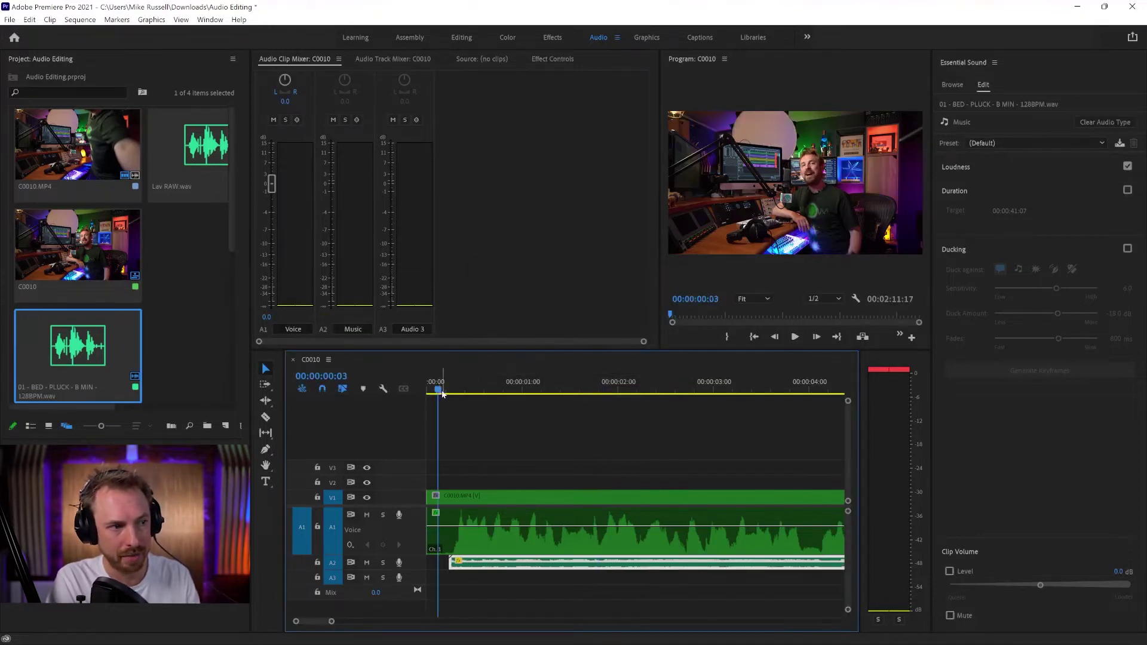
pyautogui.press('space')
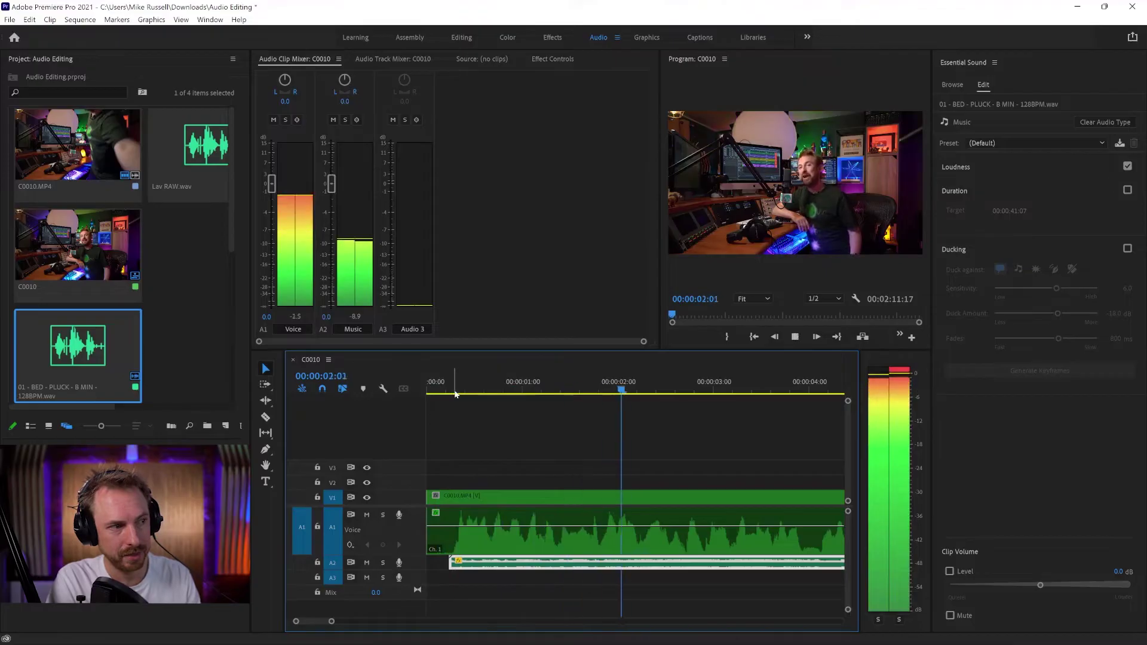
# Step: Stop the preview playback at 00:00:02:20
pyautogui.press('space')
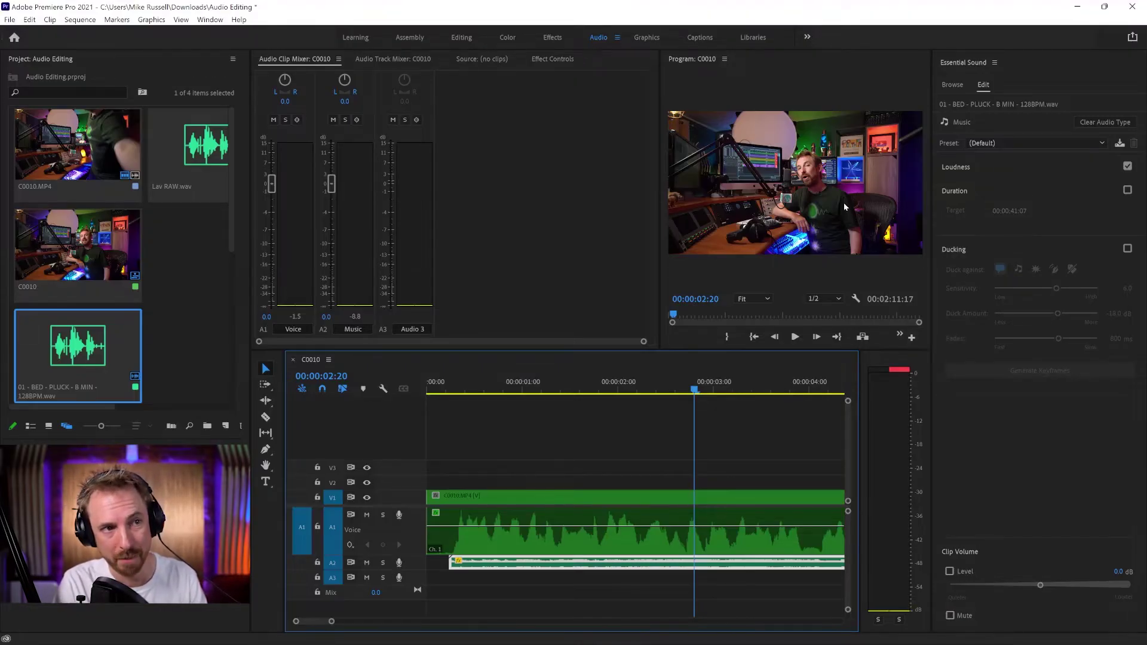
# Step: Add the Loop Playback button to the Program Monitor's control bar through the Button Editor
pyautogui.click(912, 338)
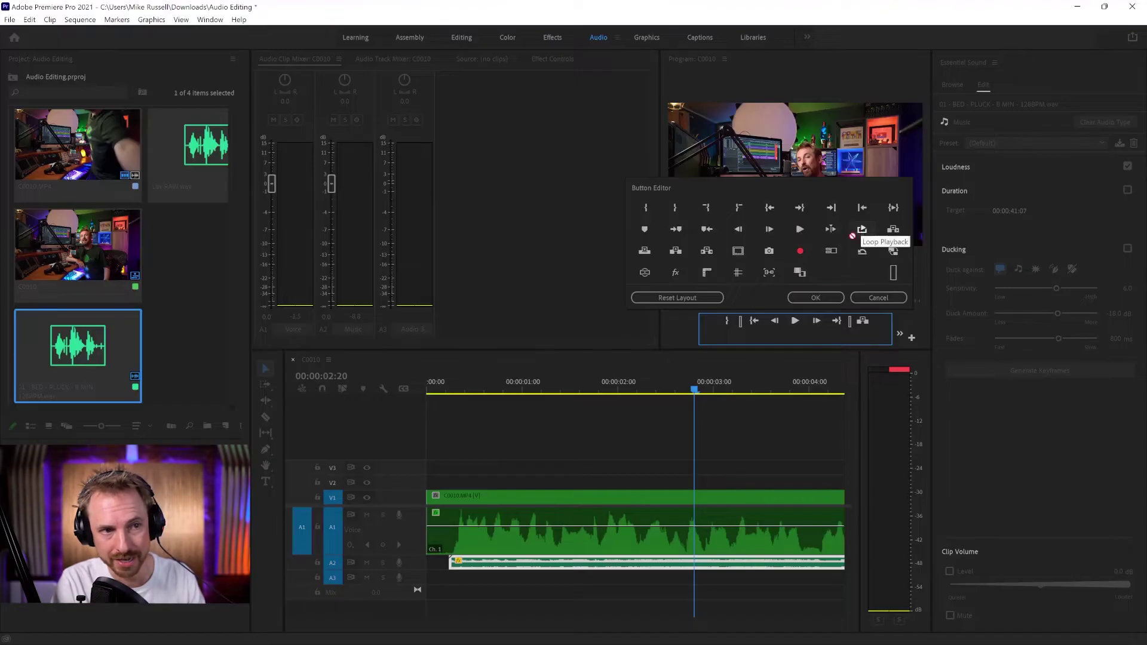
pyautogui.moveTo(852, 236); pyautogui.dragTo(857, 339)
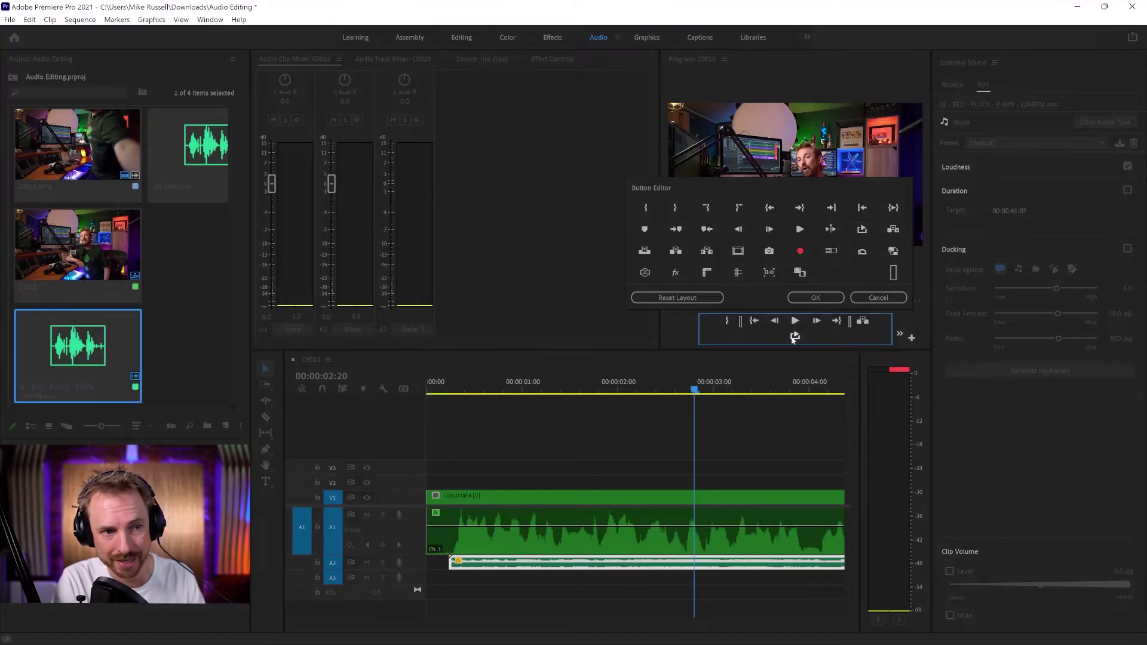
pyautogui.click(815, 297)
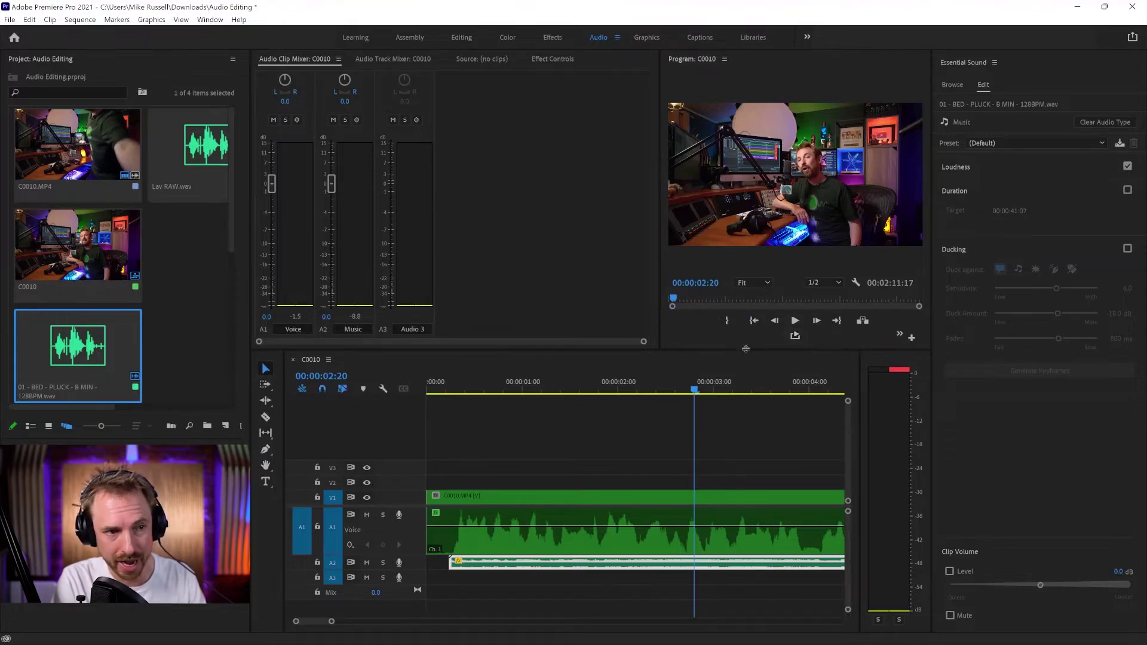
# Step: Mark In at 00:00:00:06 and Out at 00:00:03:23, then loop-play that range
pyautogui.click(451, 389)
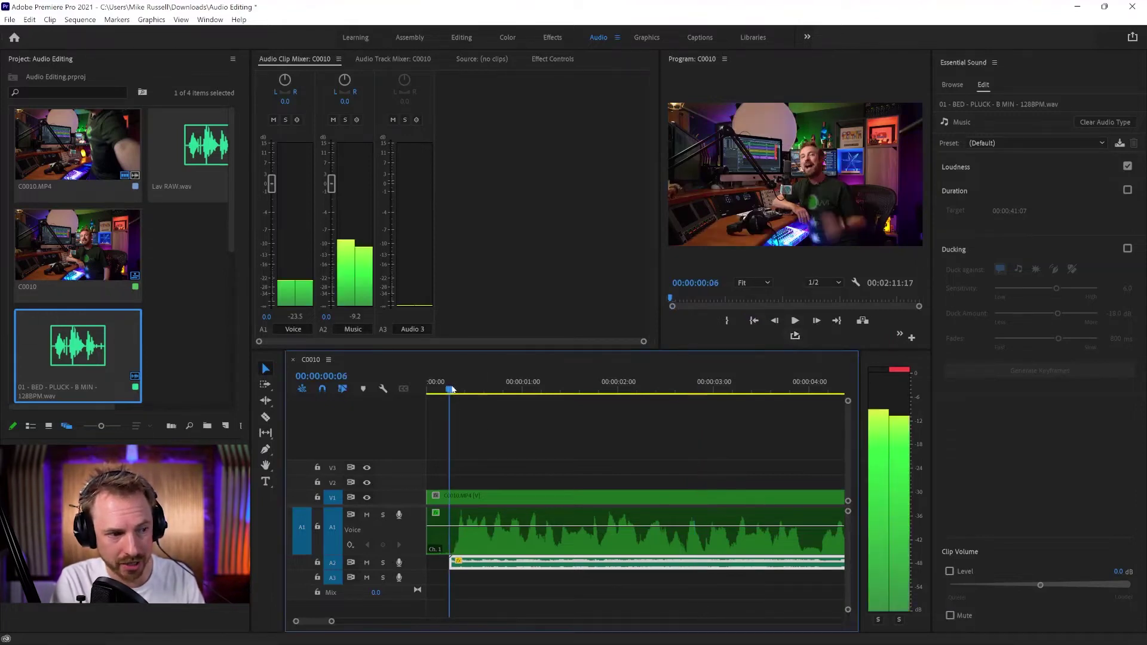
pyautogui.press('i')
pyautogui.moveTo(453, 388); pyautogui.dragTo(801, 402)
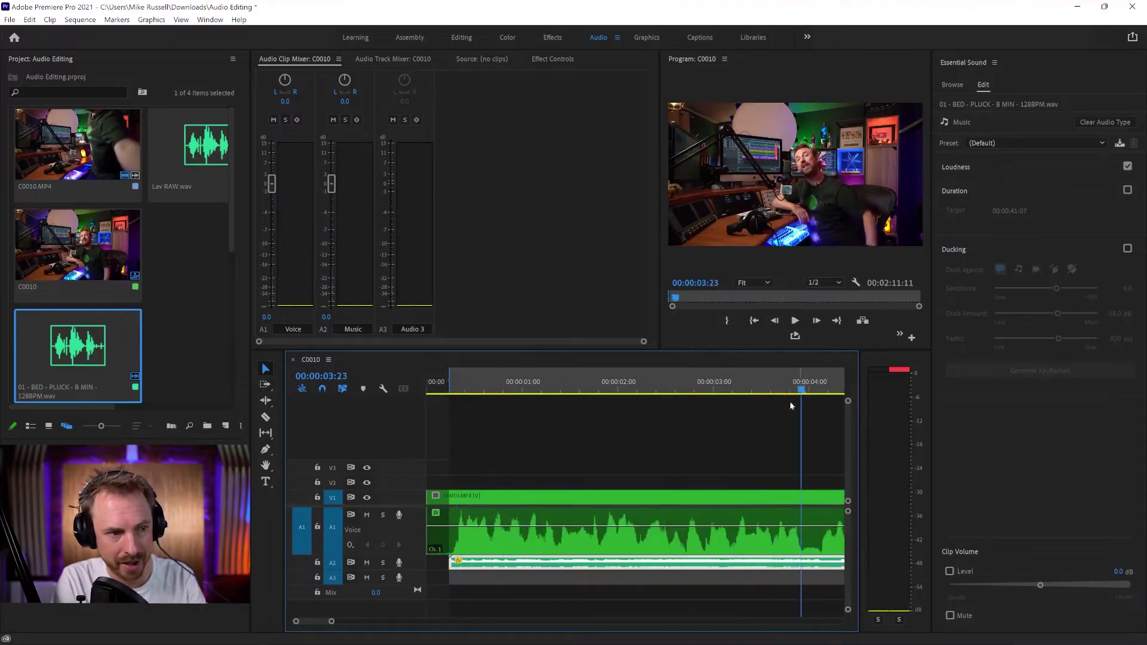
pyautogui.press('i')
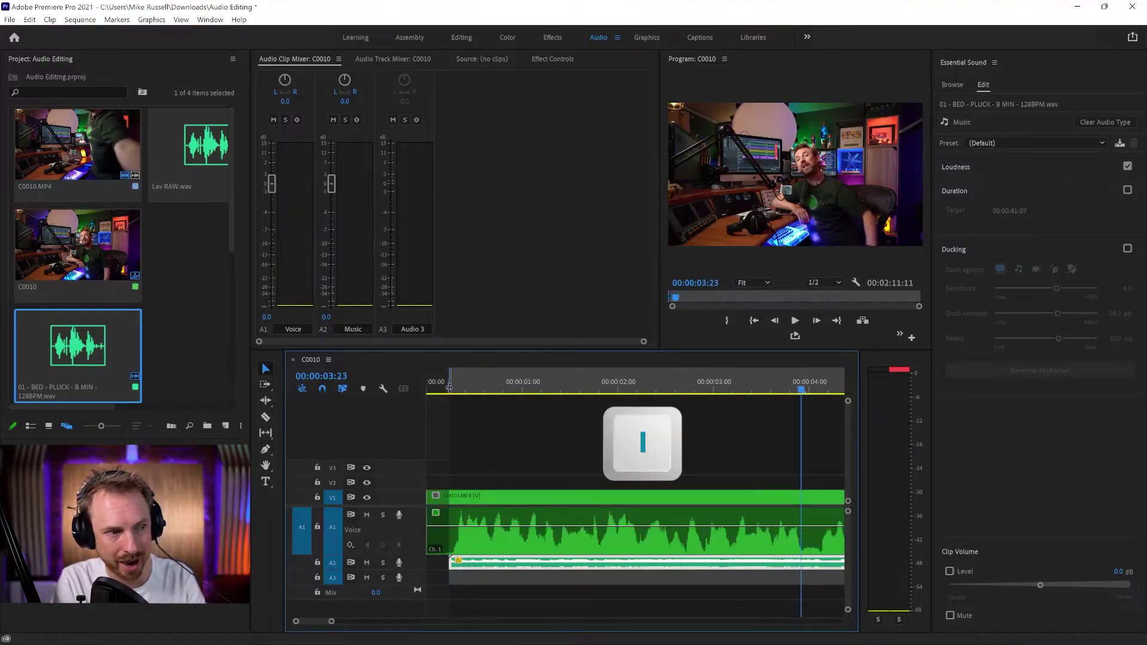
pyautogui.press('0')
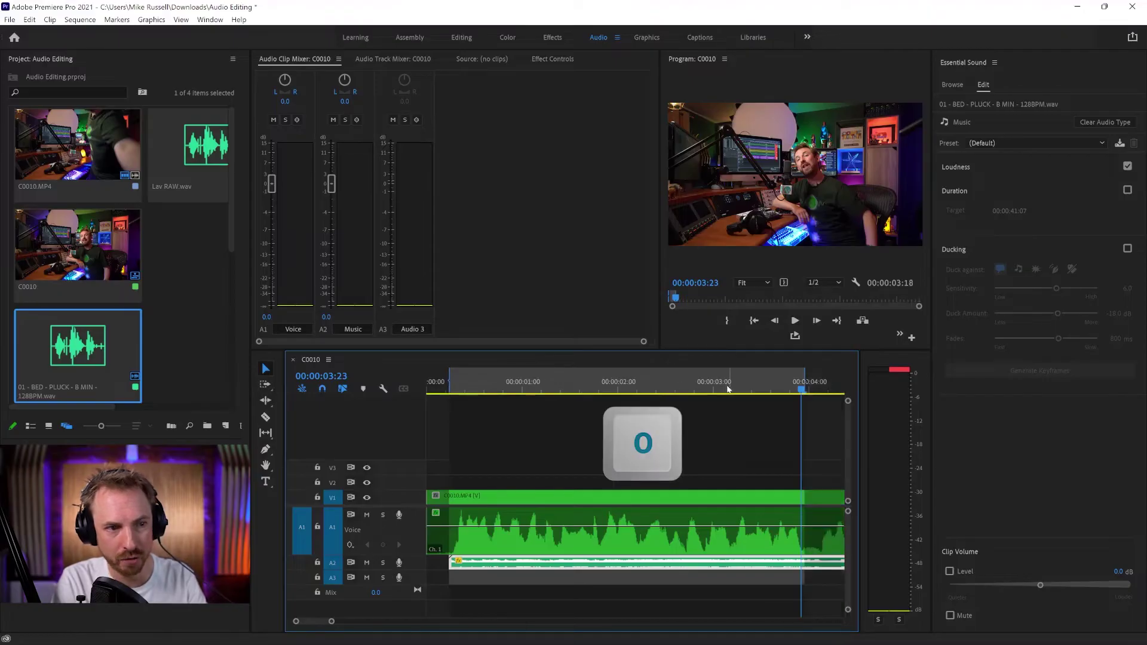
pyautogui.rightClick(460, 388)
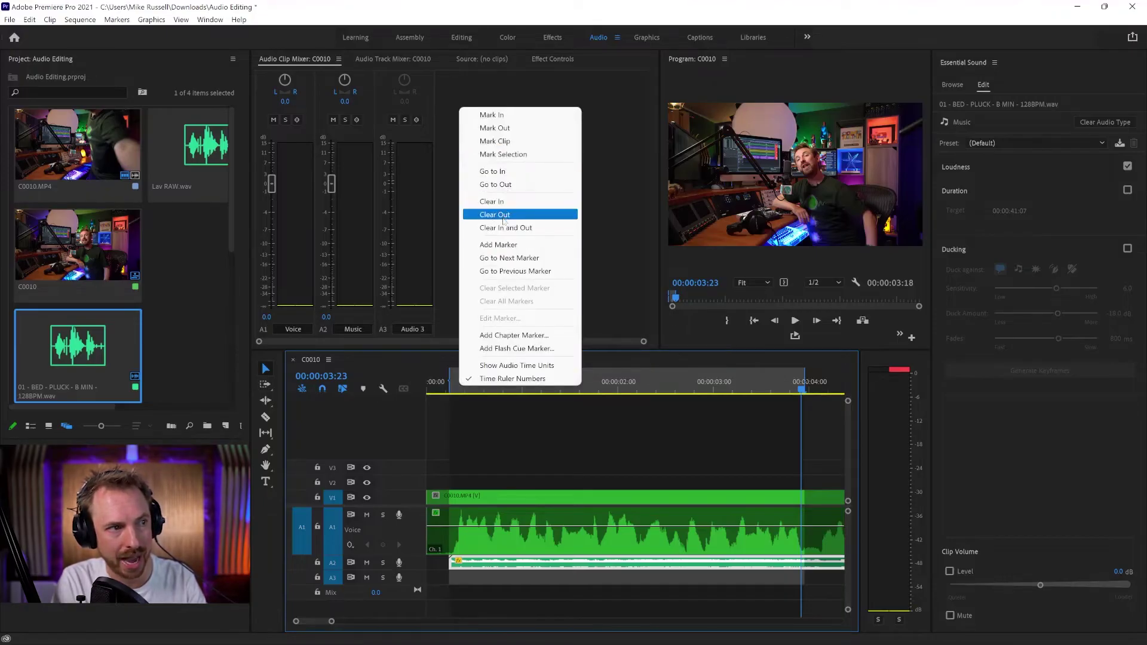
pyautogui.click(593, 441)
pyautogui.click(788, 337)
pyautogui.press('space')
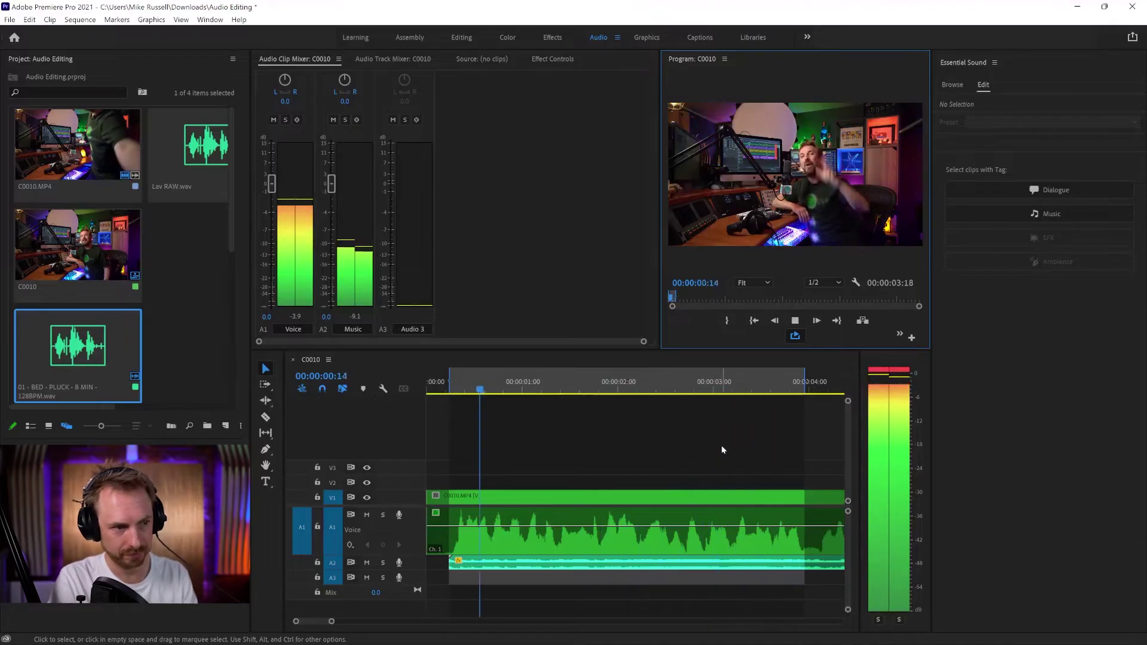
# Step: Shorten the looping preview range to end near 00:00:01:05 and loop-play it
pyautogui.press('space')
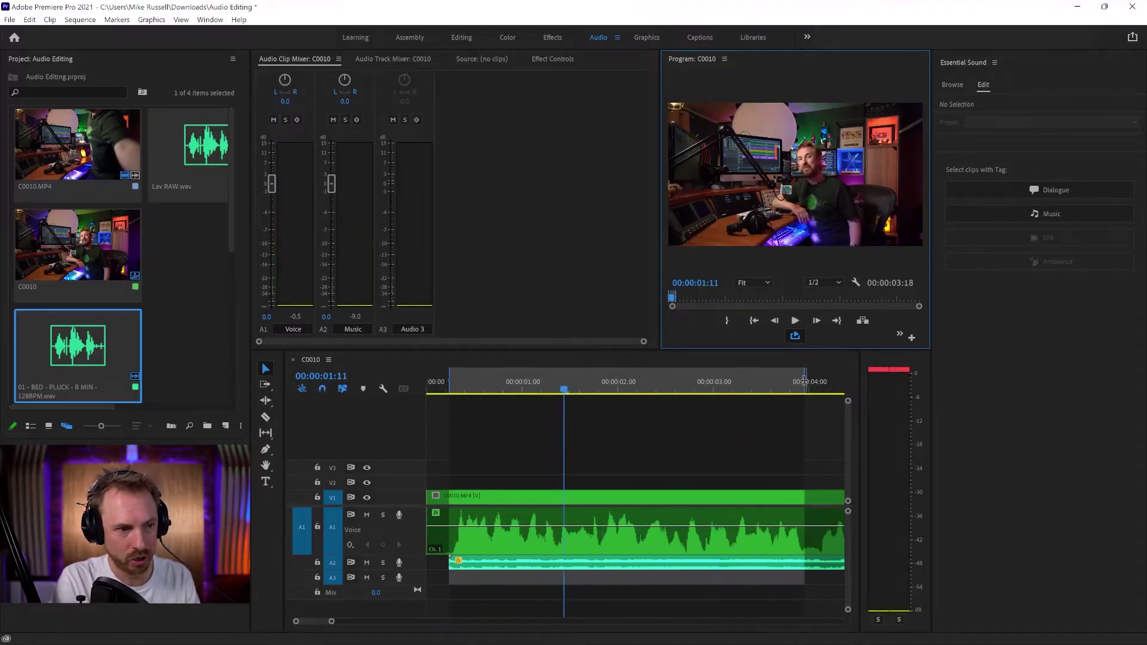
pyautogui.moveTo(804, 381); pyautogui.dragTo(557, 386)
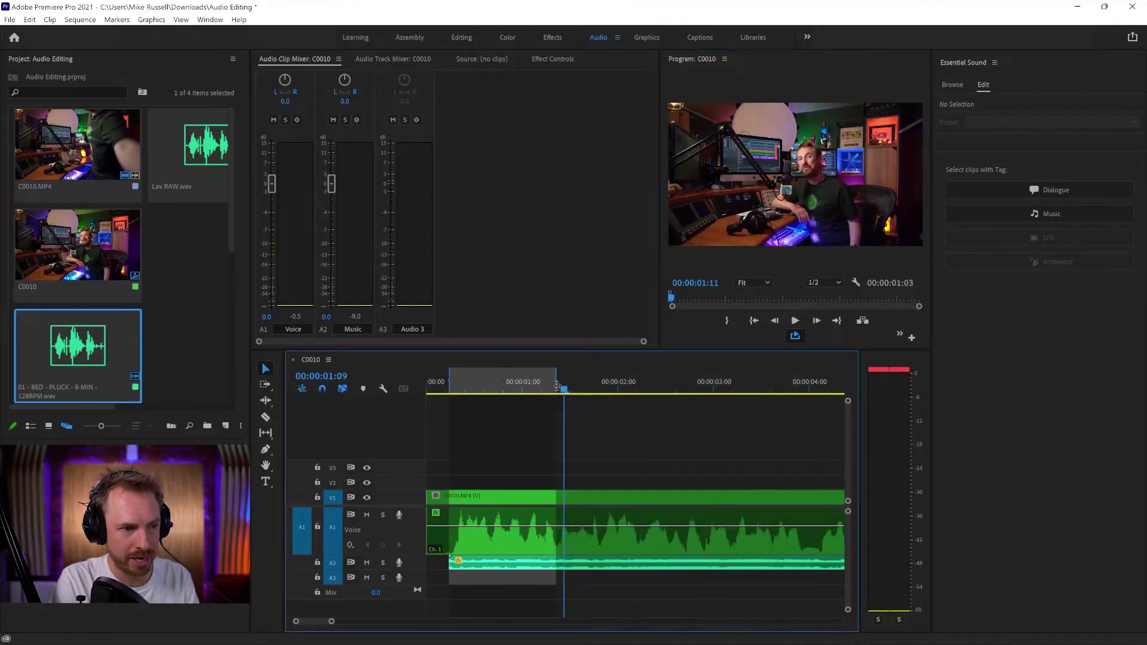
pyautogui.press('space')
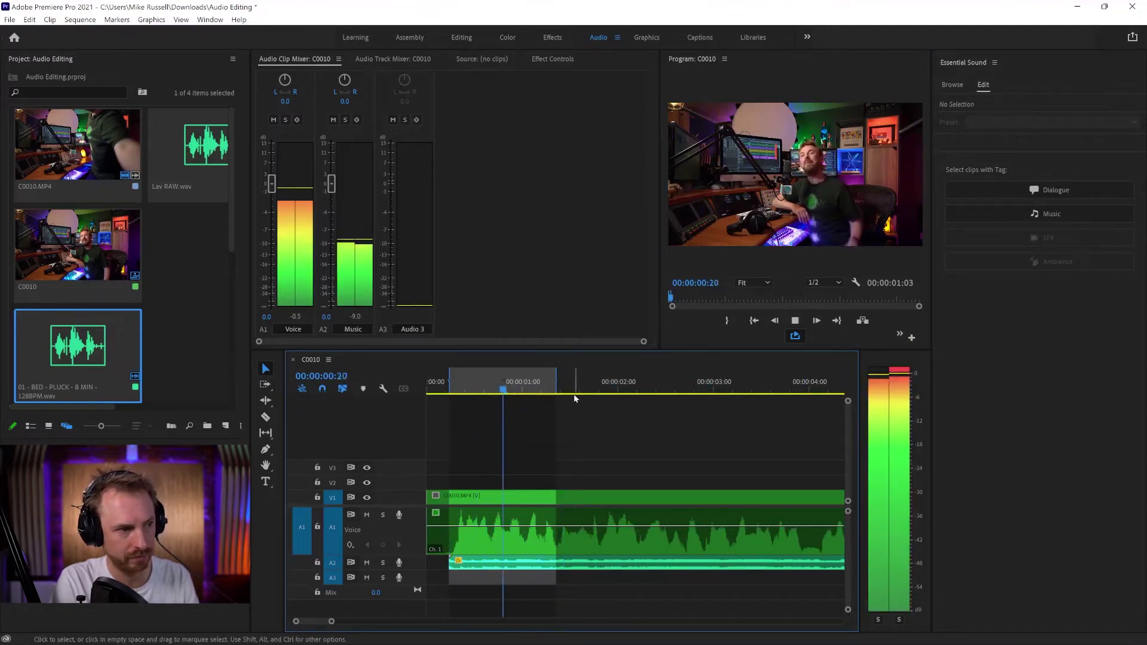
pyautogui.press('space')
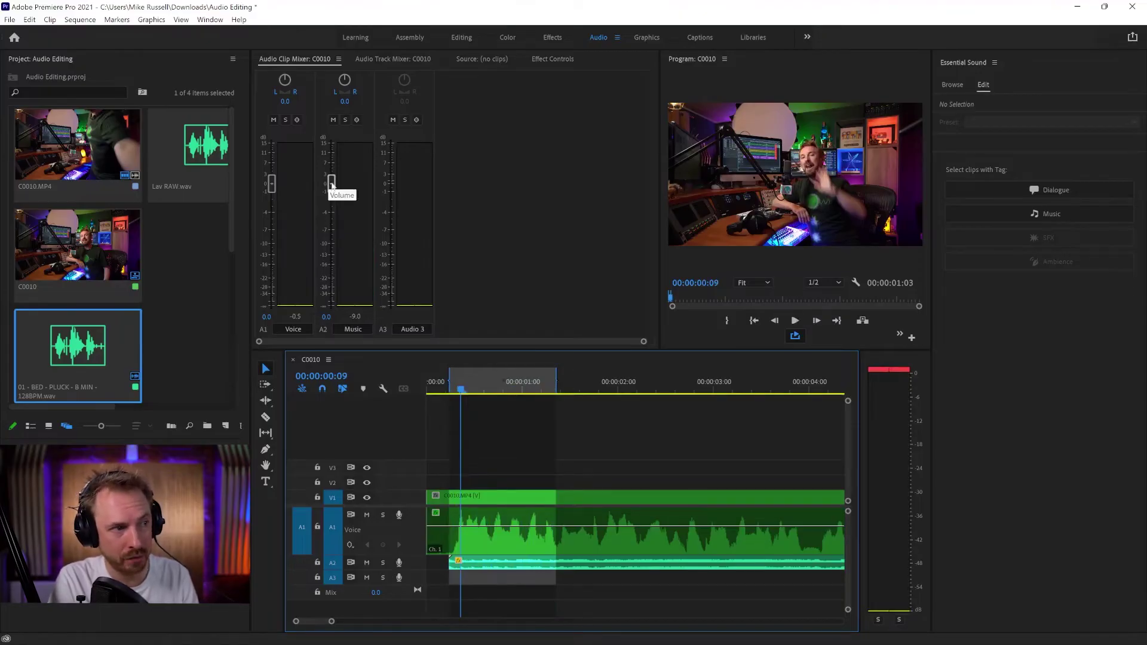
# Step: Lower the Music clip fader to about -5.6 dB while listening to the balance
pyautogui.press('space')
pyautogui.moveTo(332, 183); pyautogui.dragTo(333, 223)
pyautogui.press('space')
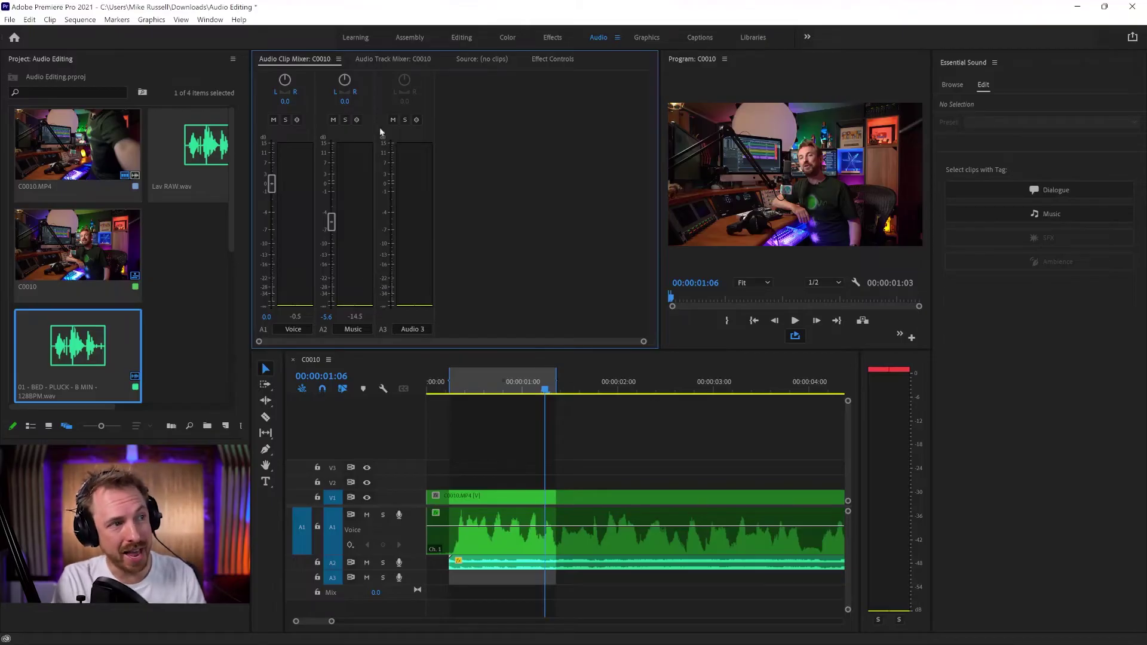
# Step: Switch to the Audio Track Mixer and reveal each track's effect and send slots
pyautogui.click(370, 59)
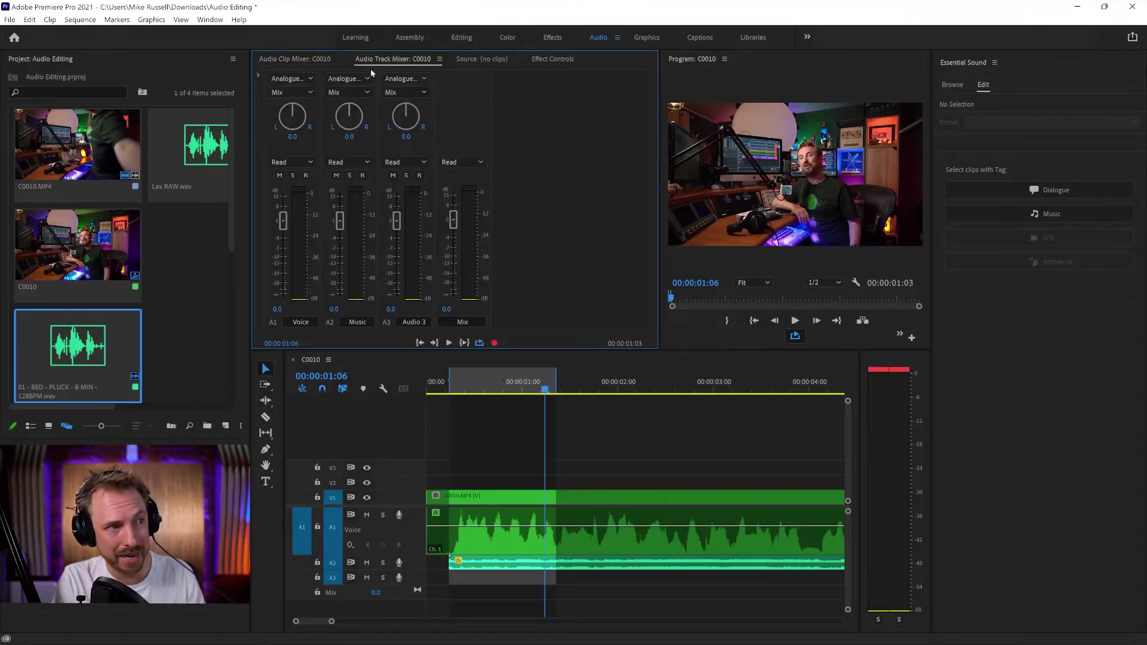
pyautogui.click(258, 77)
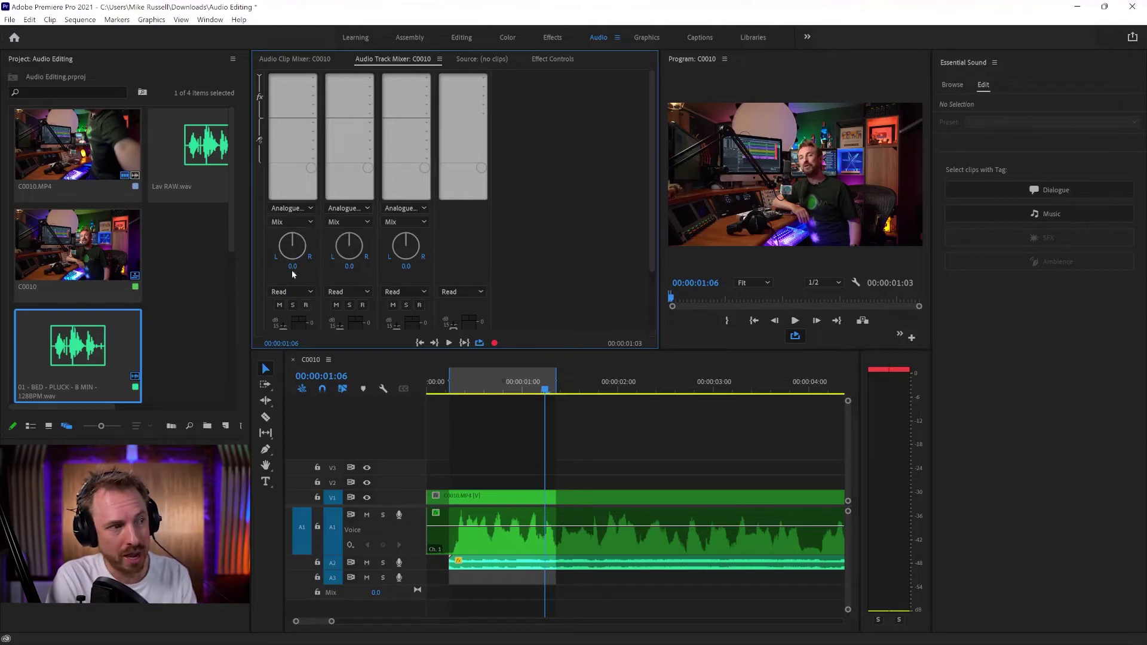
pyautogui.scroll(-5, 276, 270)
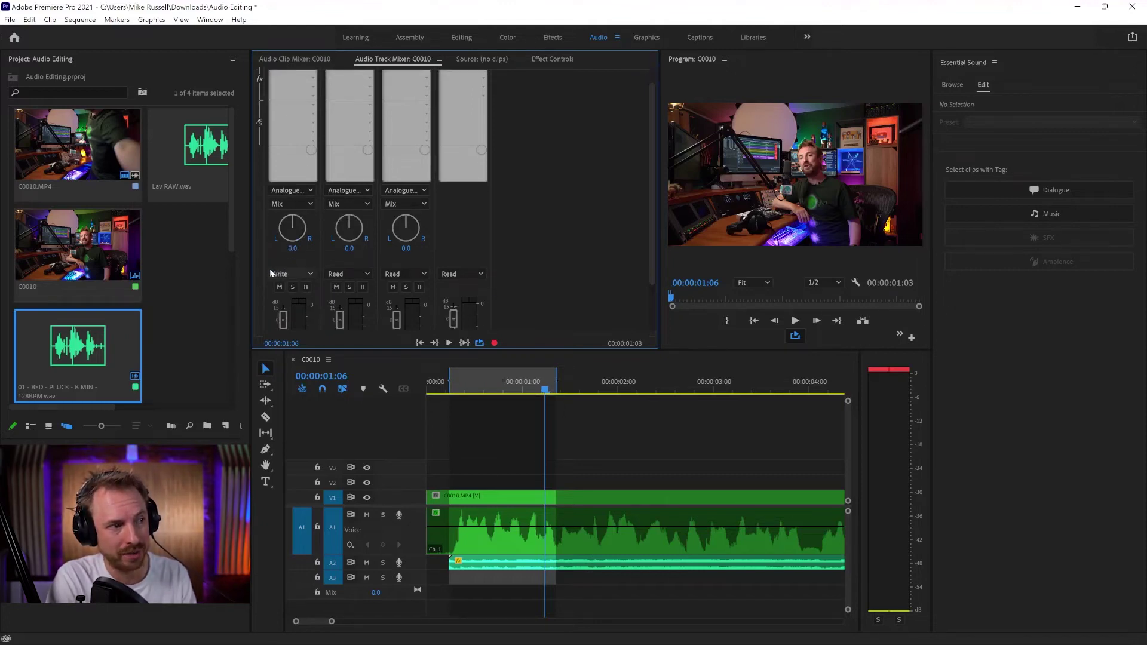
pyautogui.scroll(-2, 272, 280)
pyautogui.scroll(2, 280, 267)
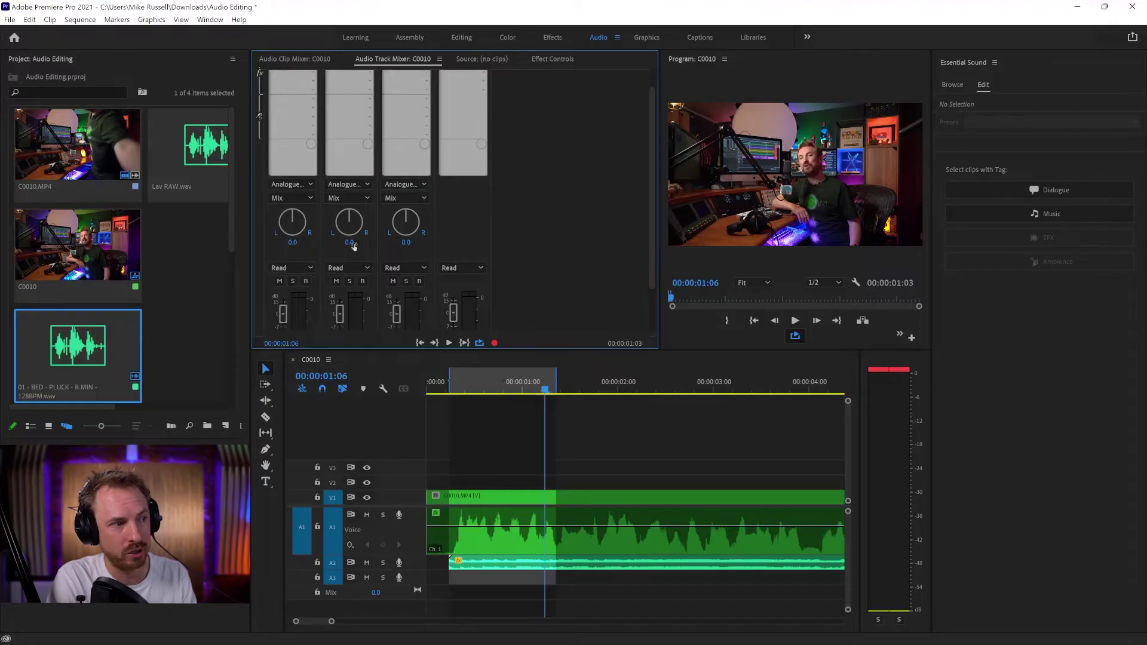
pyautogui.moveTo(654, 195); pyautogui.dragTo(620, 84)
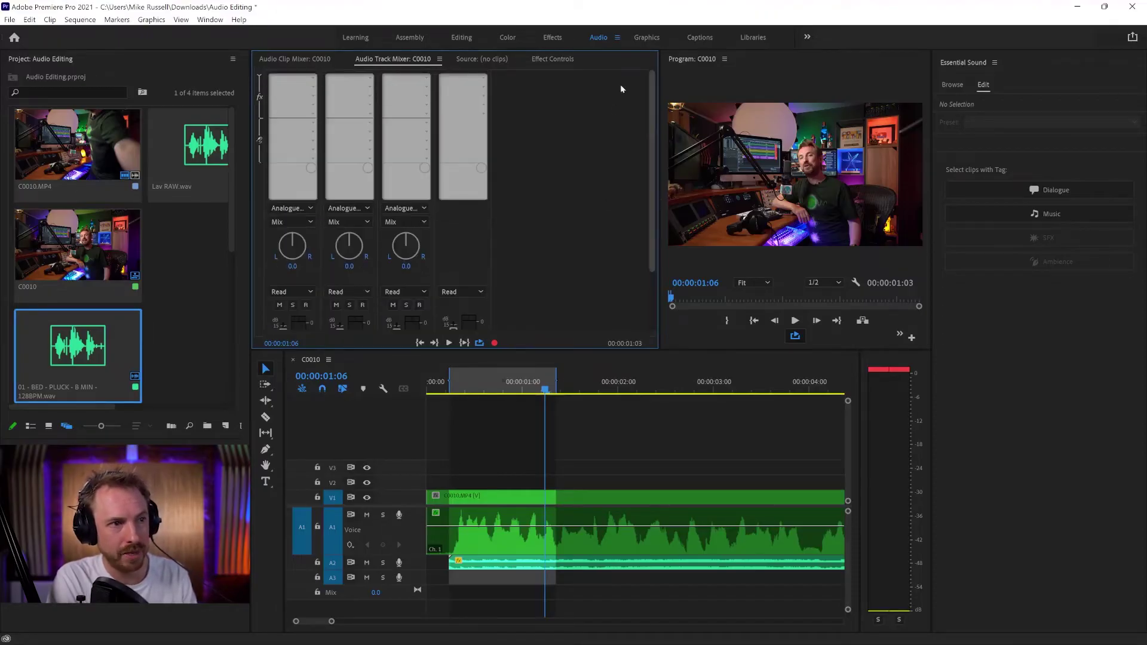
# Step: Add a Parametric Equalizer to the Voice track's first effect slot and open its settings
pyautogui.click(313, 78)
pyautogui.moveTo(332, 136)
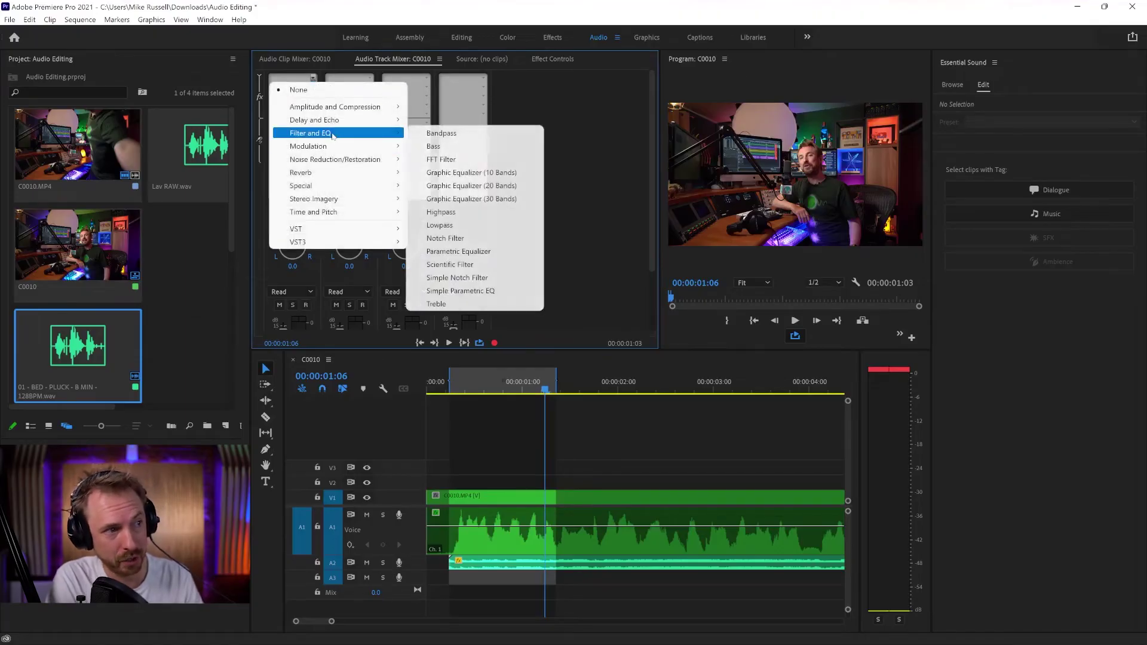
pyautogui.click(458, 250)
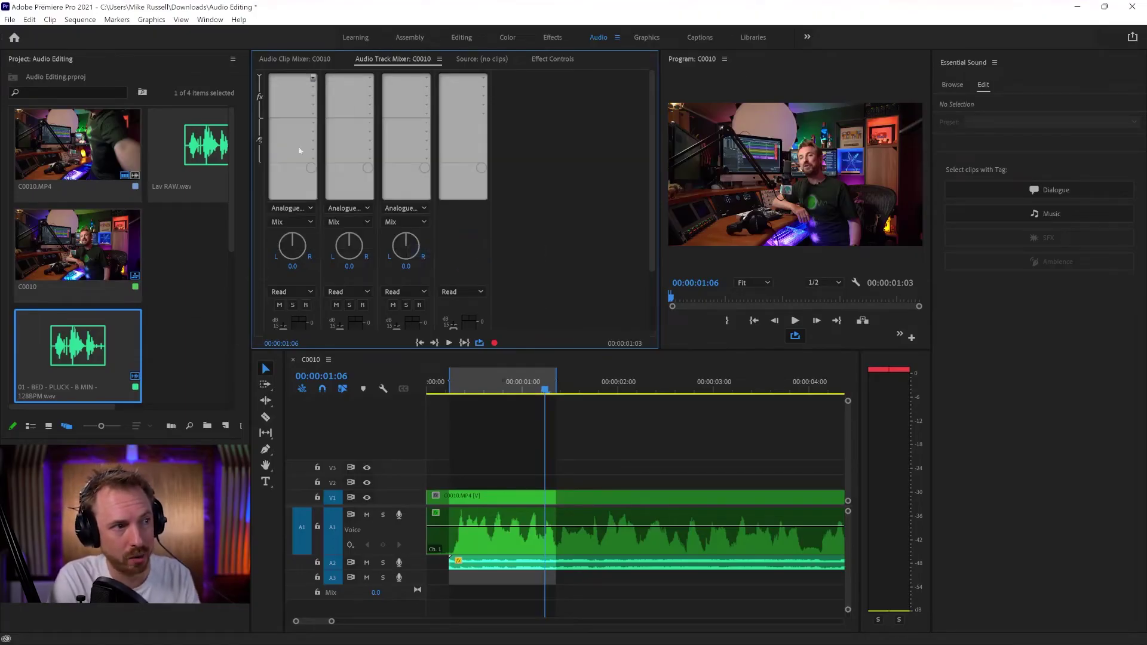
pyautogui.doubleClick(285, 79)
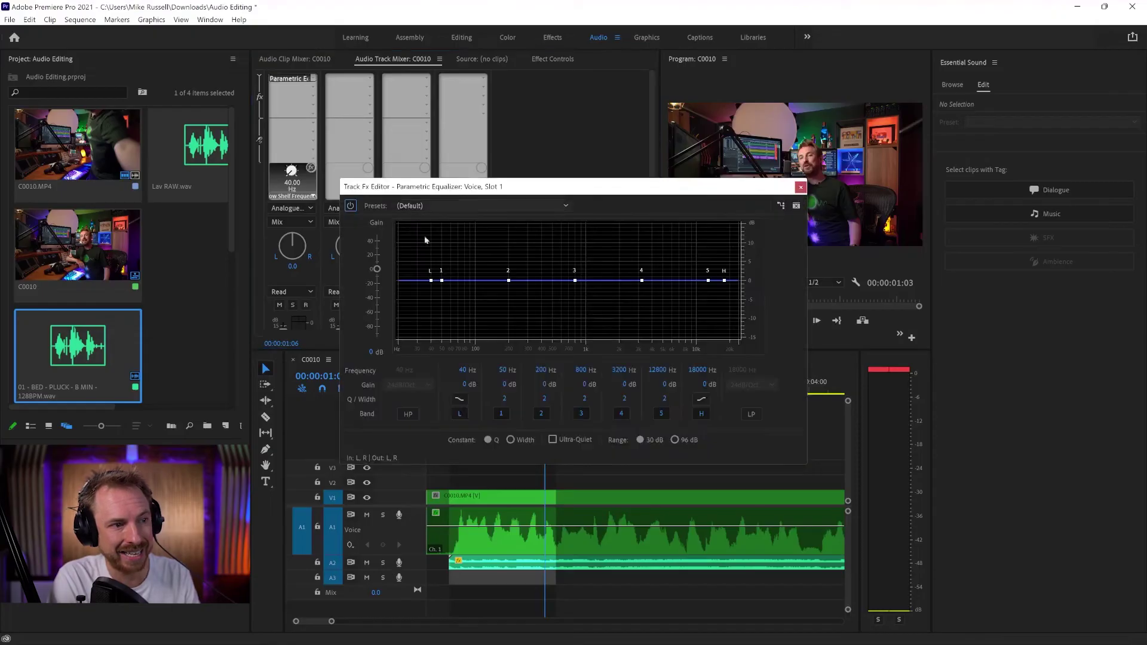
# Step: Enable the equalizer's high-pass band with a cutoff around 139 Hz
pyautogui.click(409, 415)
pyautogui.press('space')
pyautogui.moveTo(436, 280); pyautogui.dragTo(491, 280)
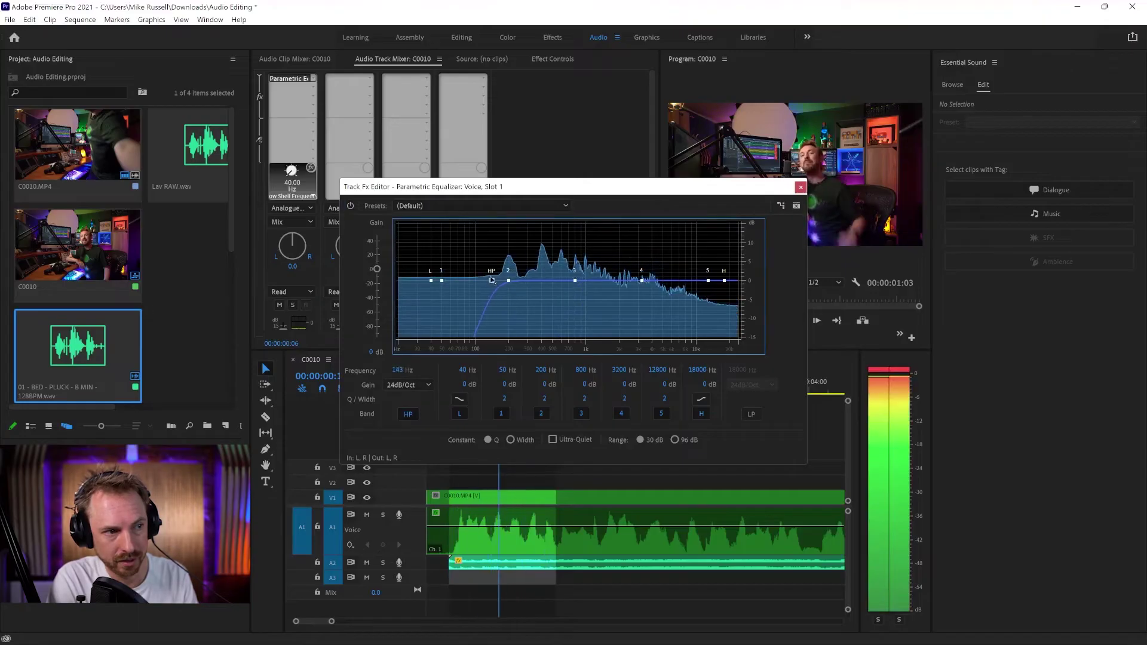
pyautogui.press('space')
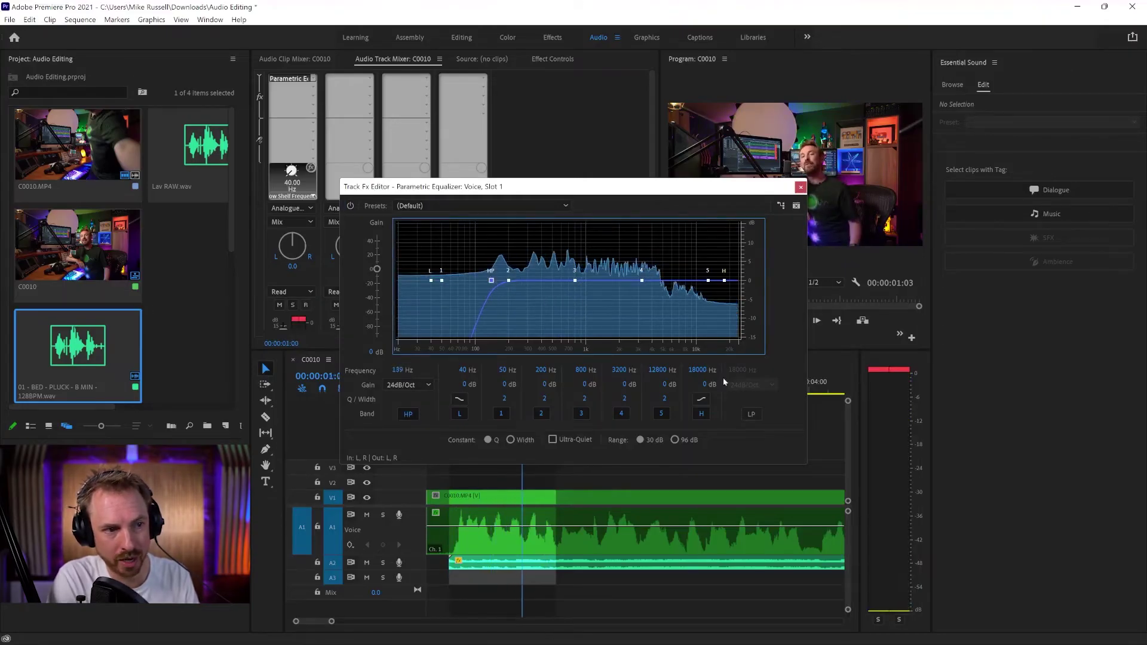
# Step: Lift the high band, move band 3 near 599 Hz, deepen band 4 near 2287 Hz
pyautogui.moveTo(724, 280); pyautogui.dragTo(669, 264)
pyautogui.press('space')
pyautogui.press('space')
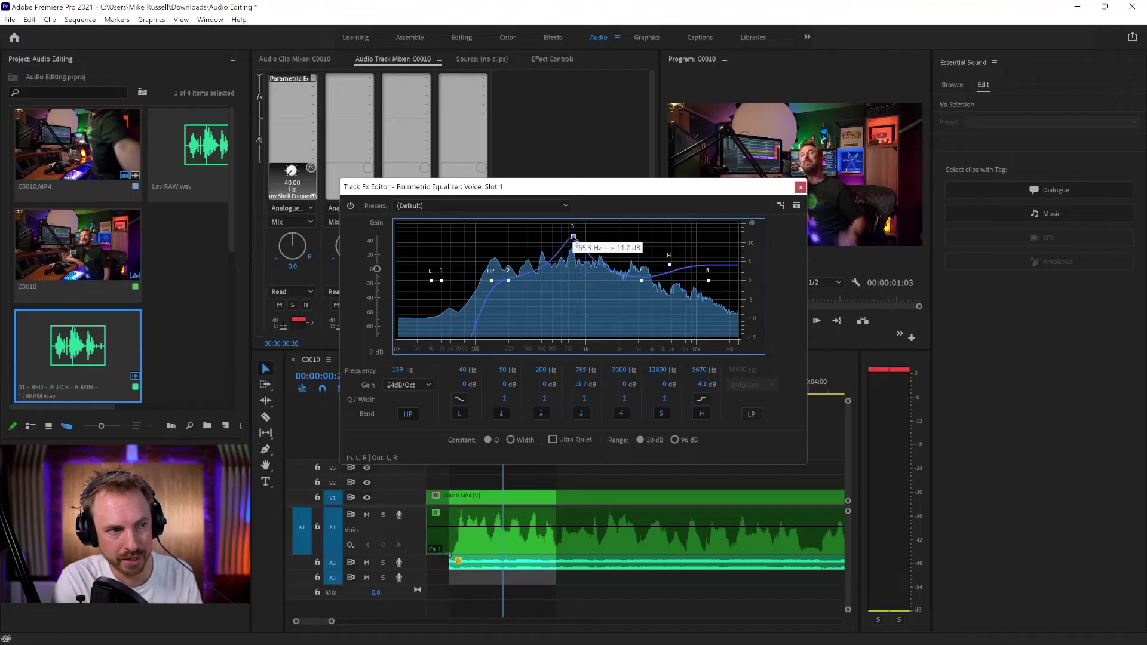
pyautogui.press('space')
pyautogui.moveTo(573, 237); pyautogui.dragTo(513, 265)
pyautogui.press('space')
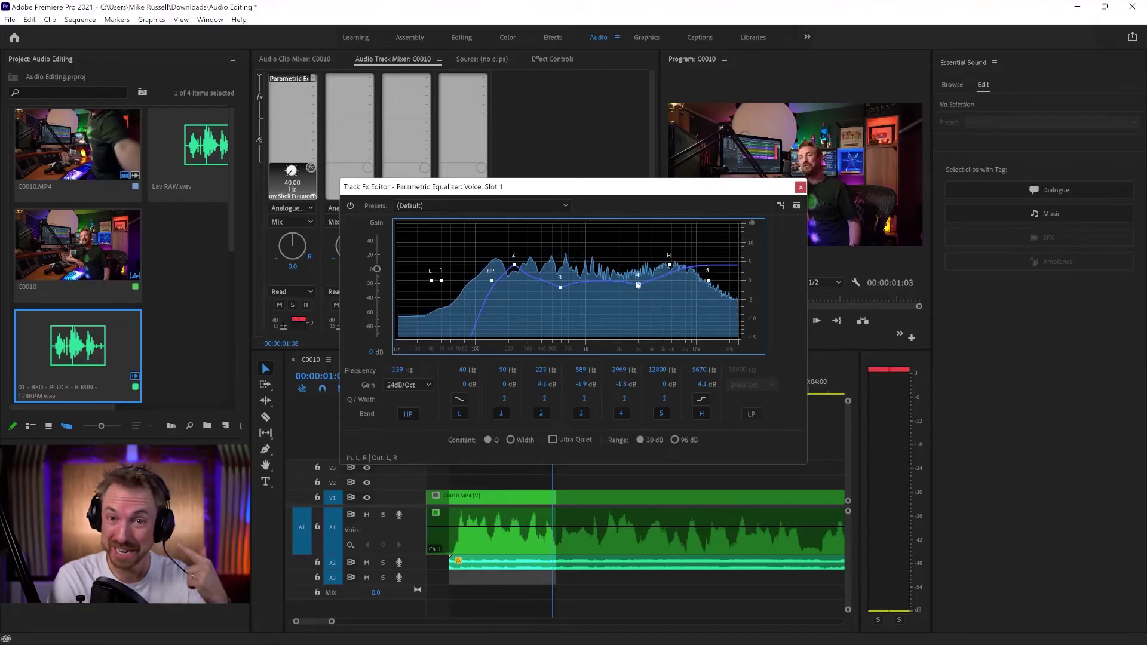
pyautogui.press('space')
pyautogui.moveTo(637, 284)
pyautogui.mouseDown()
pyautogui.moveTo(630, 291)
pyautogui.moveTo(649, 271)
pyautogui.mouseUp()
pyautogui.press('space')
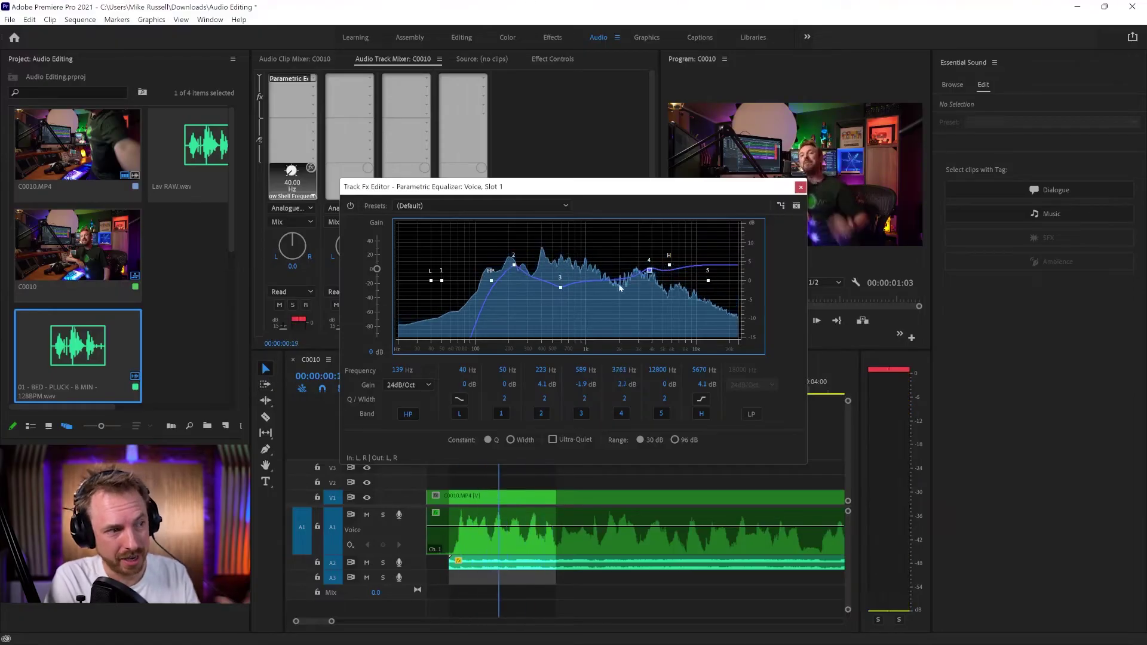
pyautogui.click(799, 188)
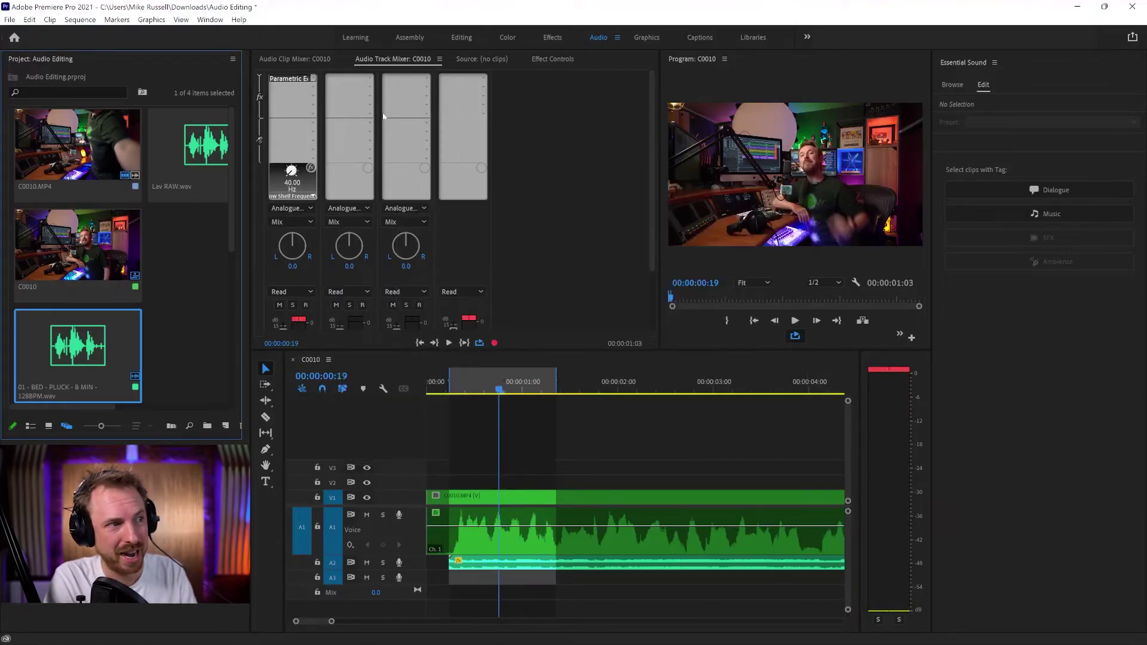
# Step: Add Dynamics to the Voice track's second effect slot and open its settings
pyautogui.click(314, 86)
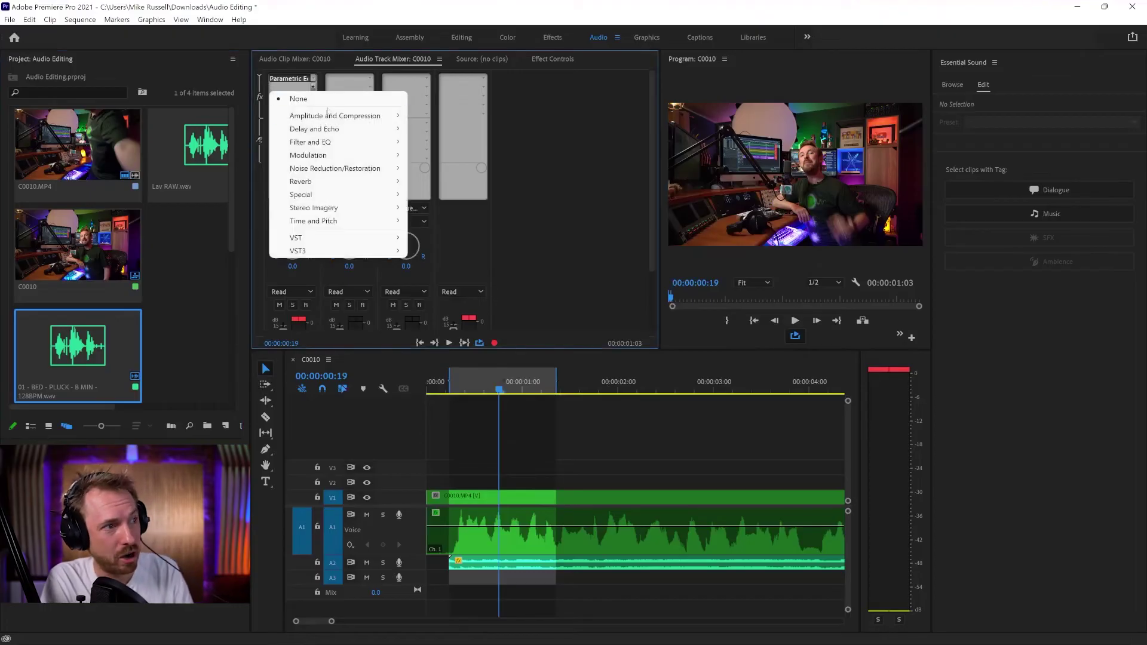
pyautogui.moveTo(347, 118)
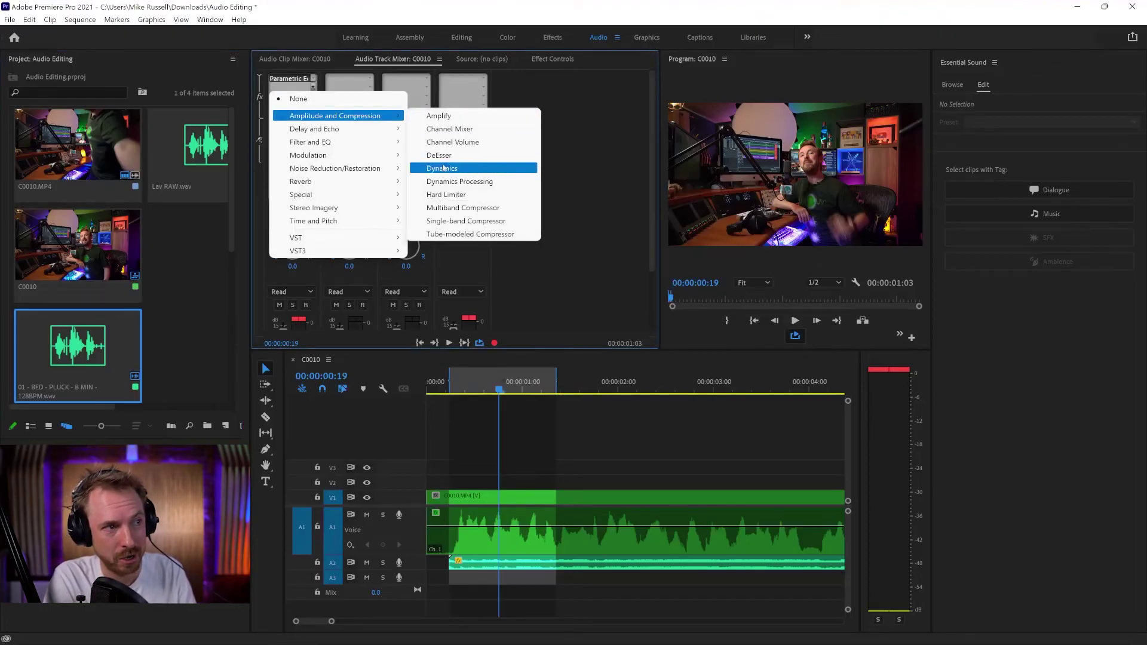
pyautogui.click(442, 168)
pyautogui.doubleClick(276, 88)
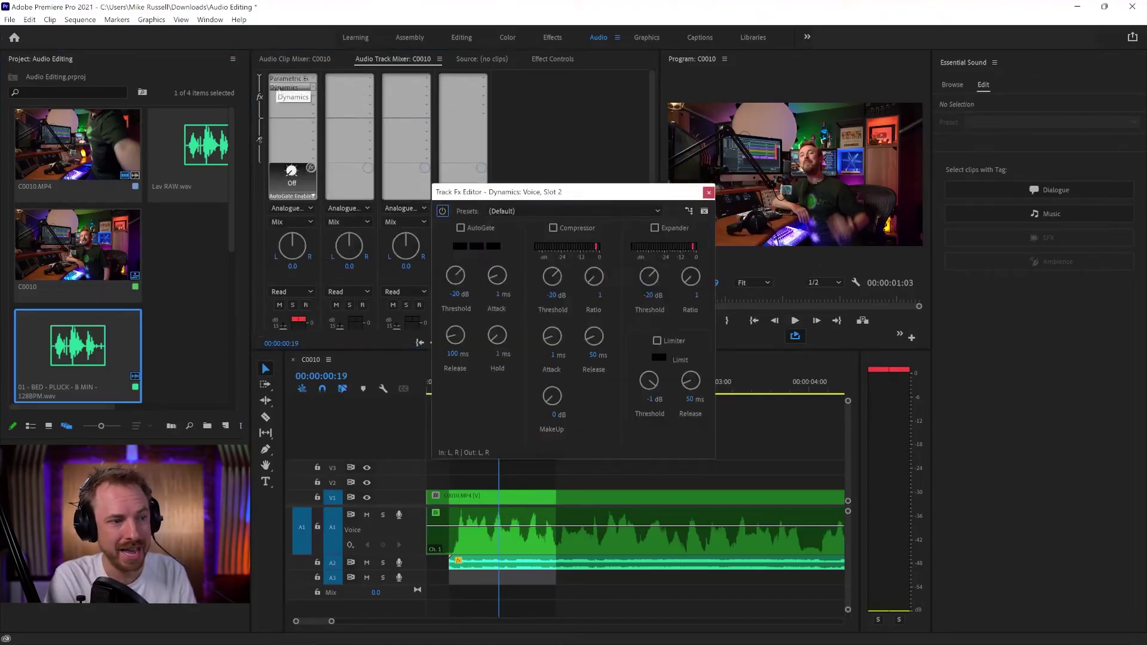
# Step: Enable the compressor at ratio 2.5, turn on the limiter, and set 10 dB makeup gain
pyautogui.click(553, 227)
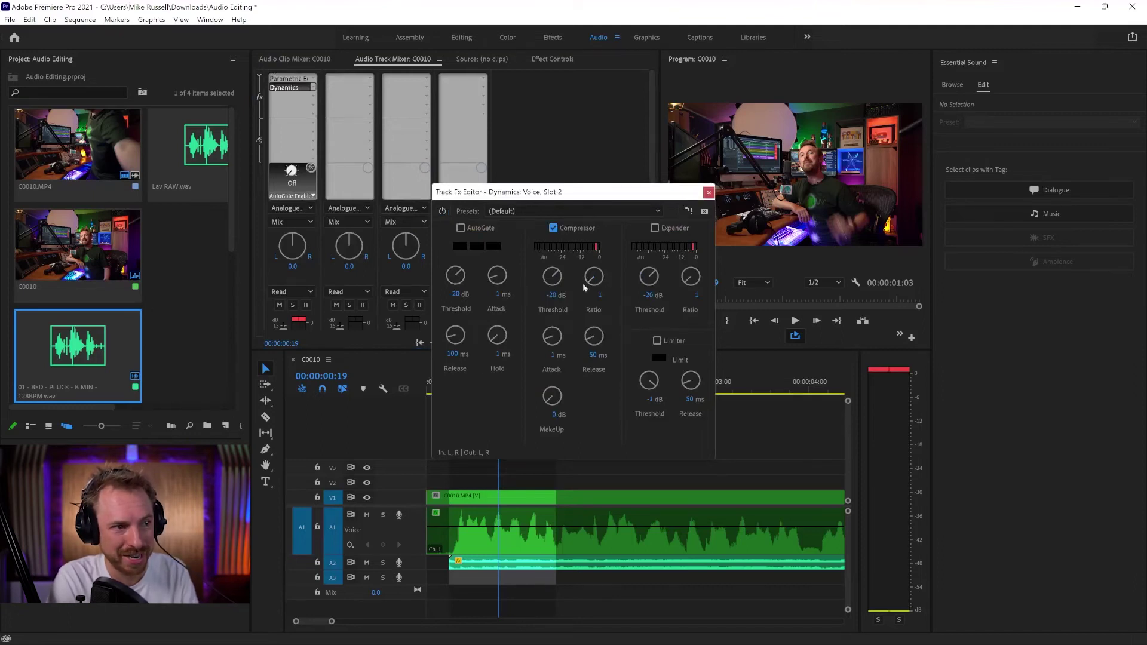
pyautogui.moveTo(594, 276); pyautogui.dragTo(591, 237)
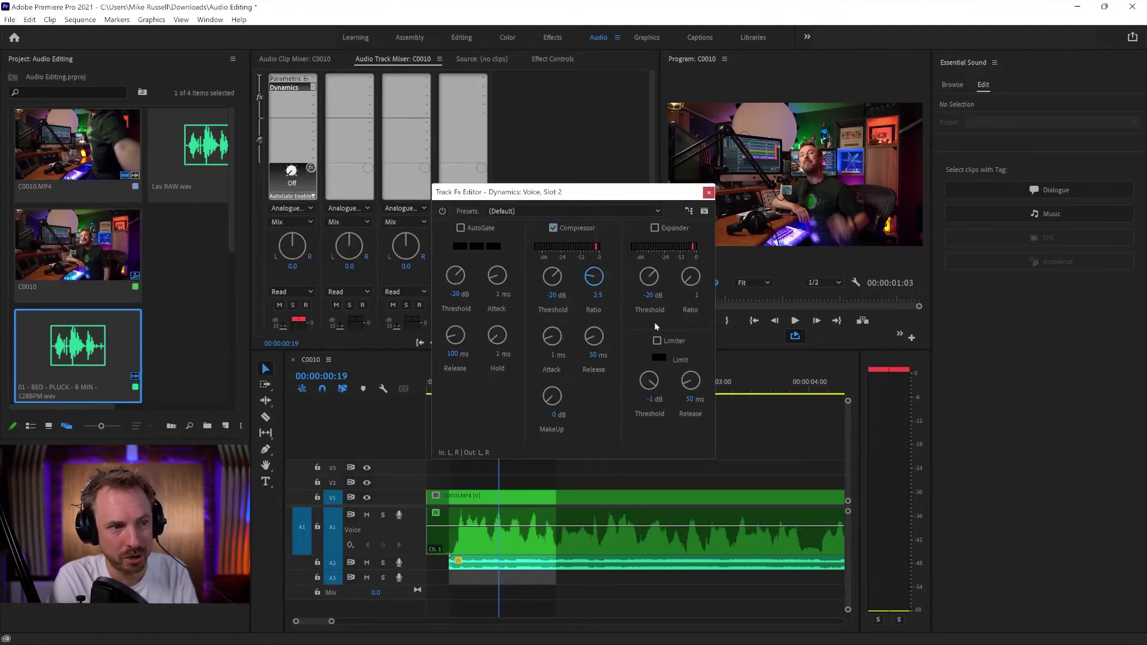
pyautogui.click(673, 342)
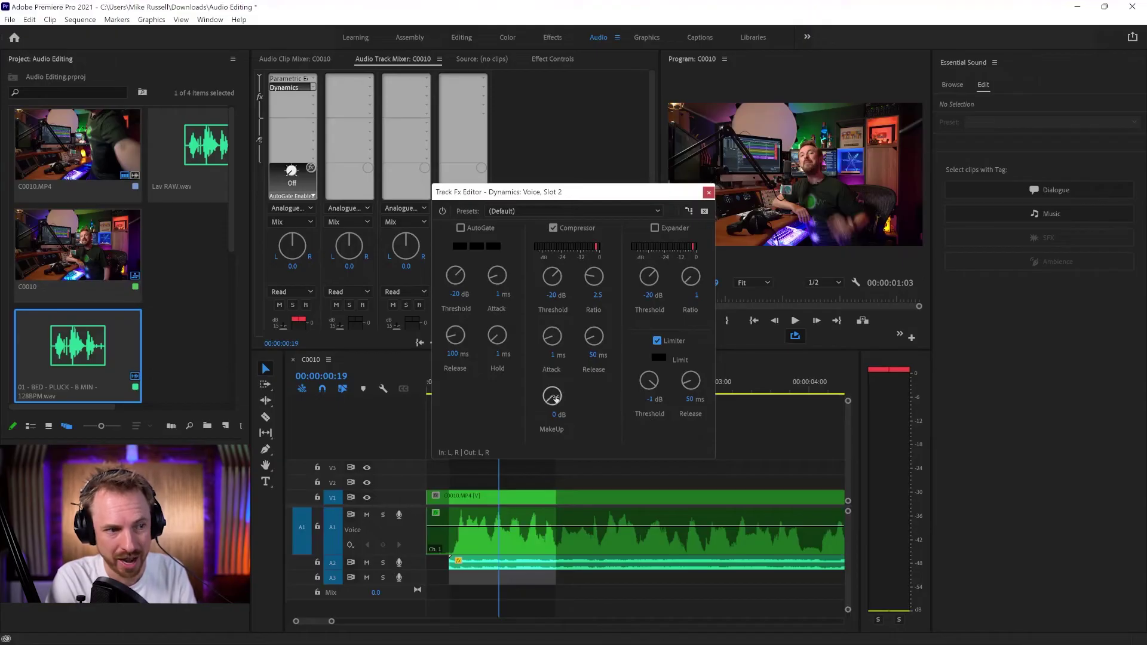
pyautogui.press('space')
pyautogui.moveTo(555, 398); pyautogui.dragTo(559, 333)
pyautogui.press('space')
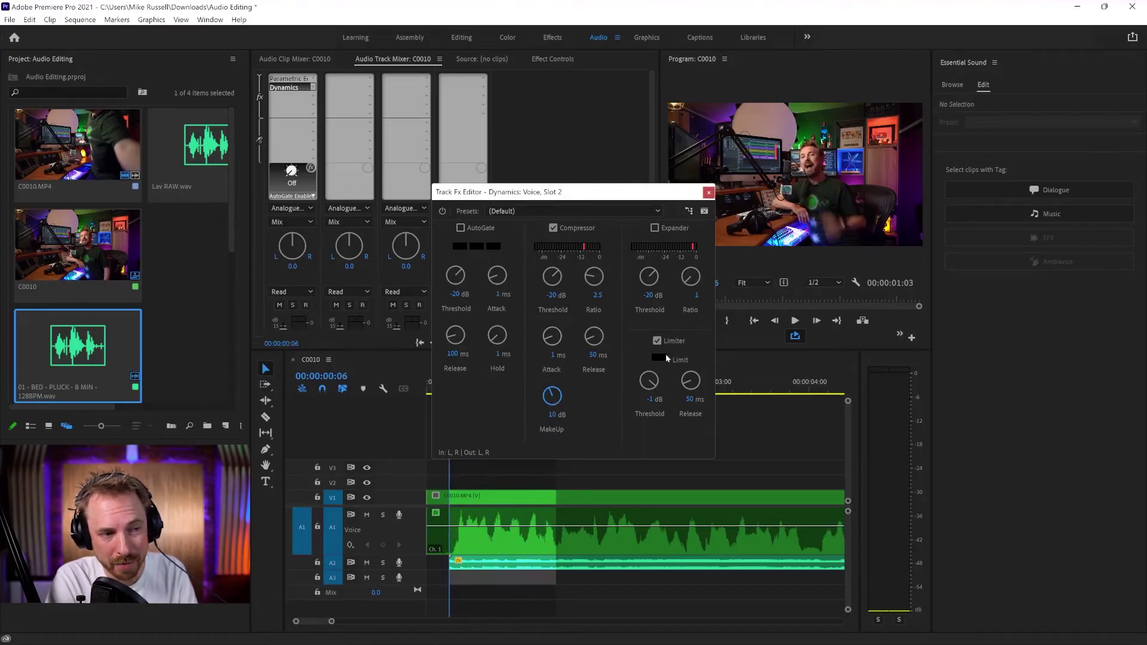
pyautogui.moveTo(677, 193); pyautogui.dragTo(616, 89)
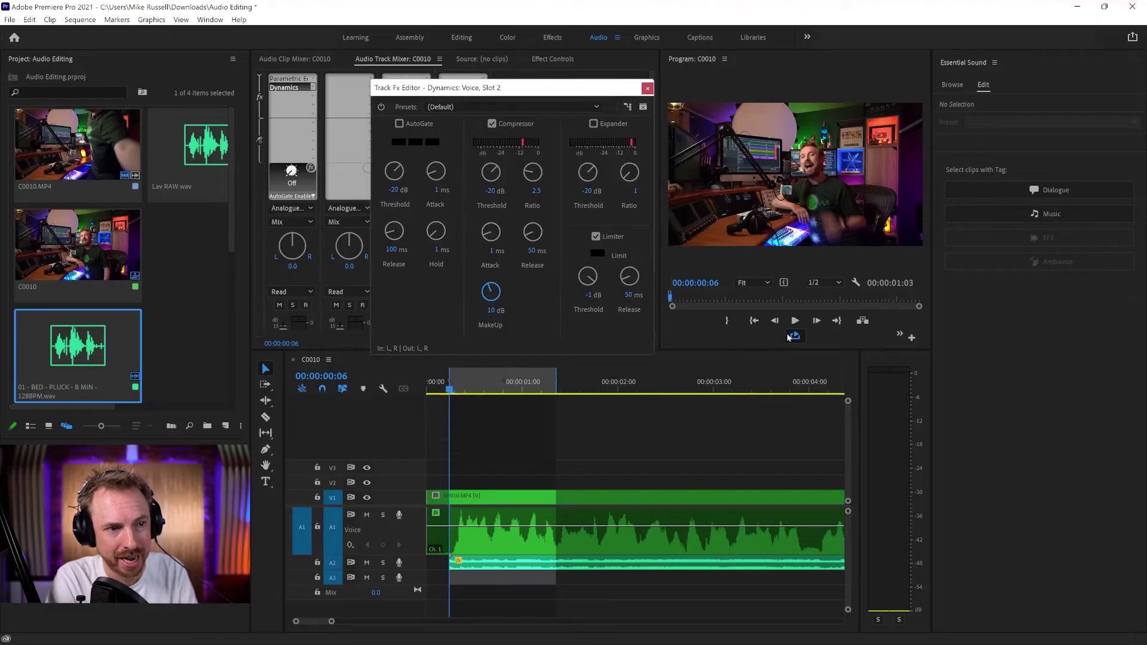
# Step: Play the sequence from its start to about four seconds to audition the processed voice
pyautogui.click(439, 387)
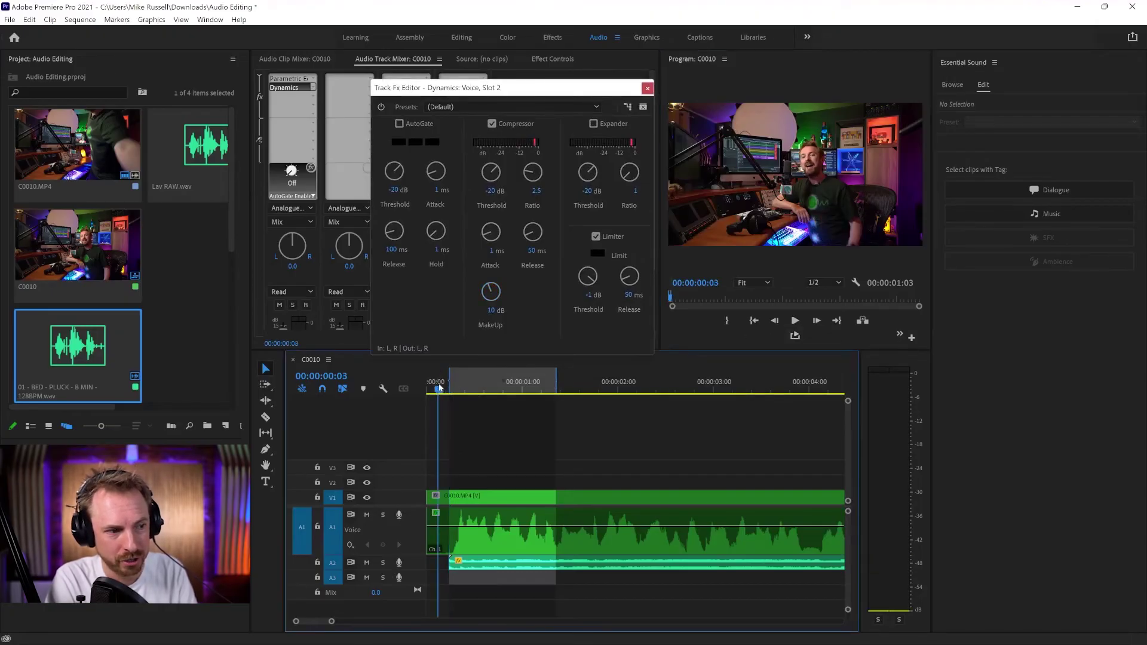
pyautogui.press('space')
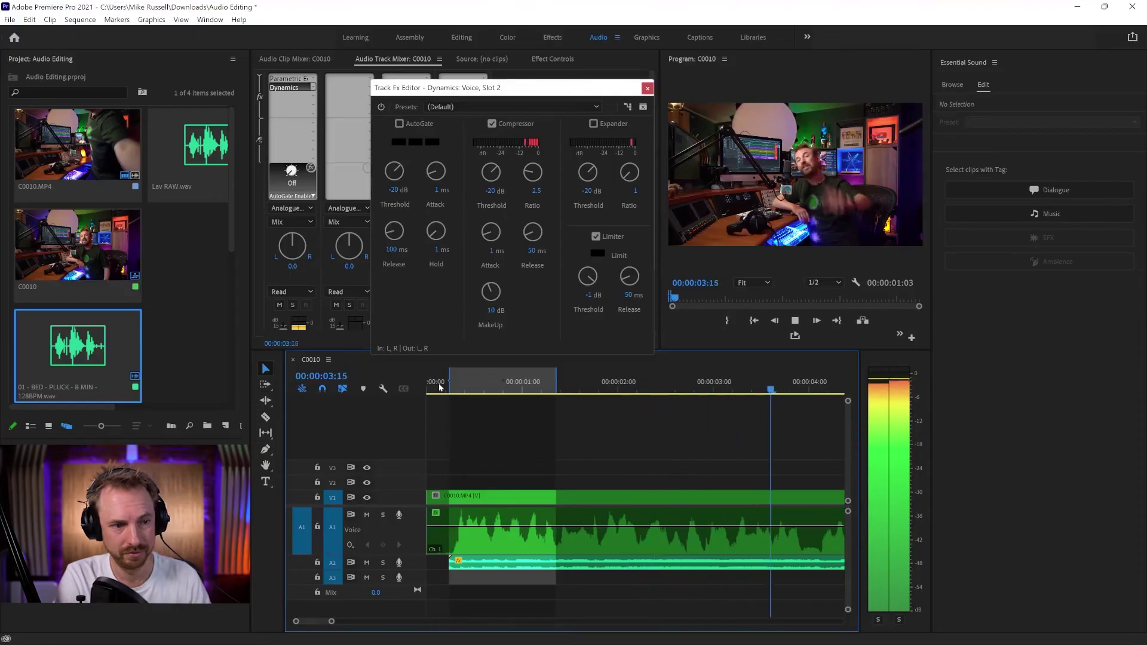
pyautogui.press('space')
pyautogui.press('b')
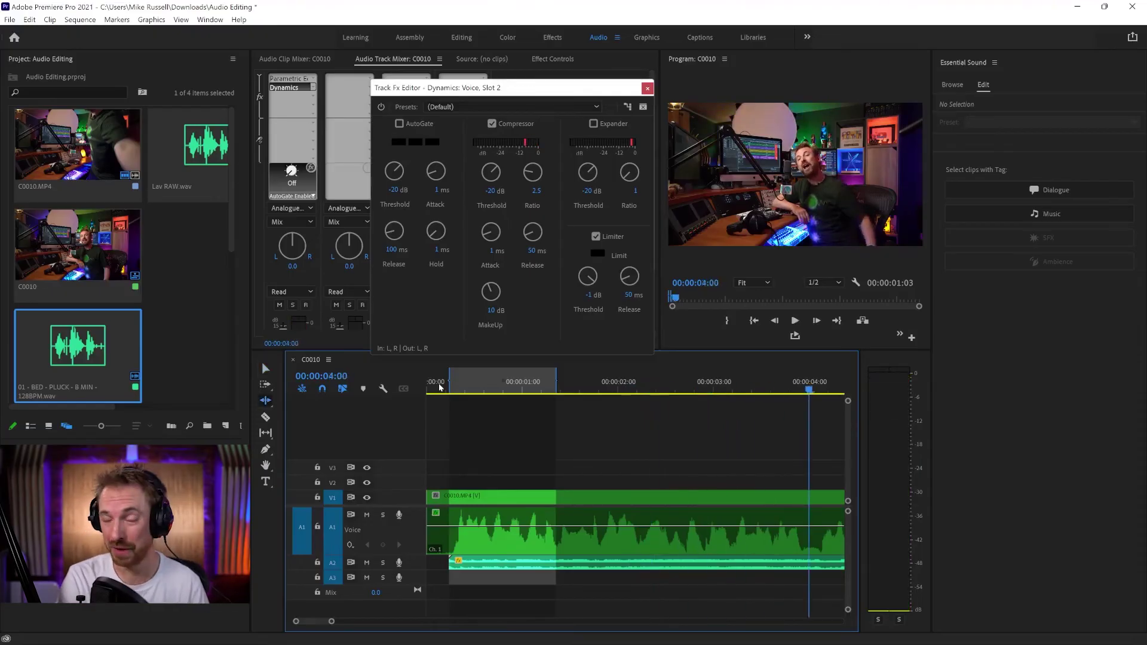